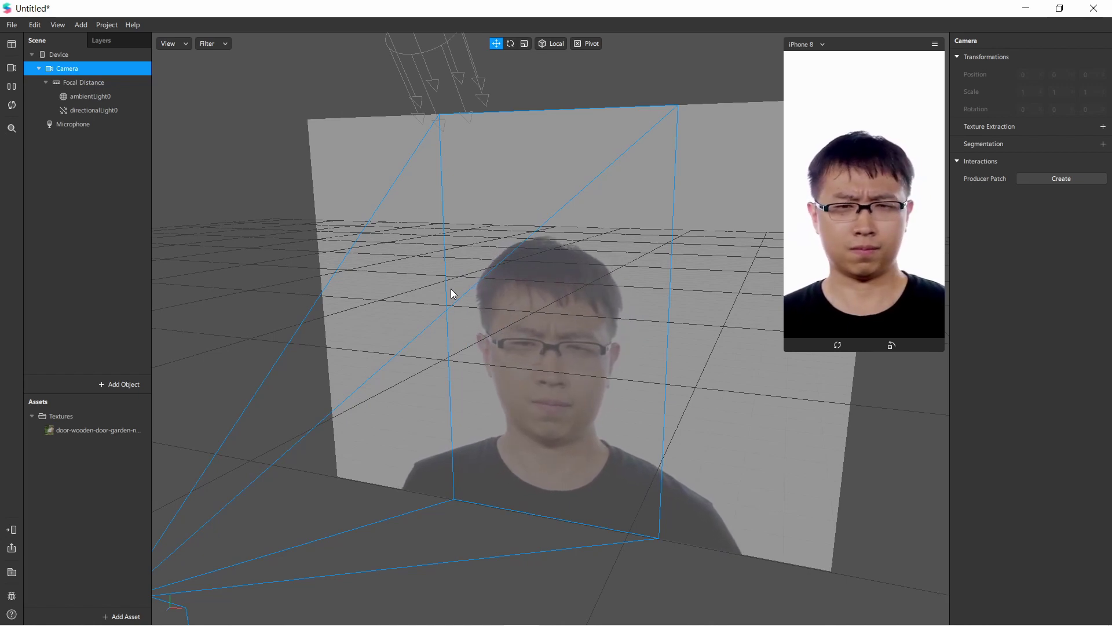
Inspect the properties and preview of the wooden garden door texture
left_click(91, 434)
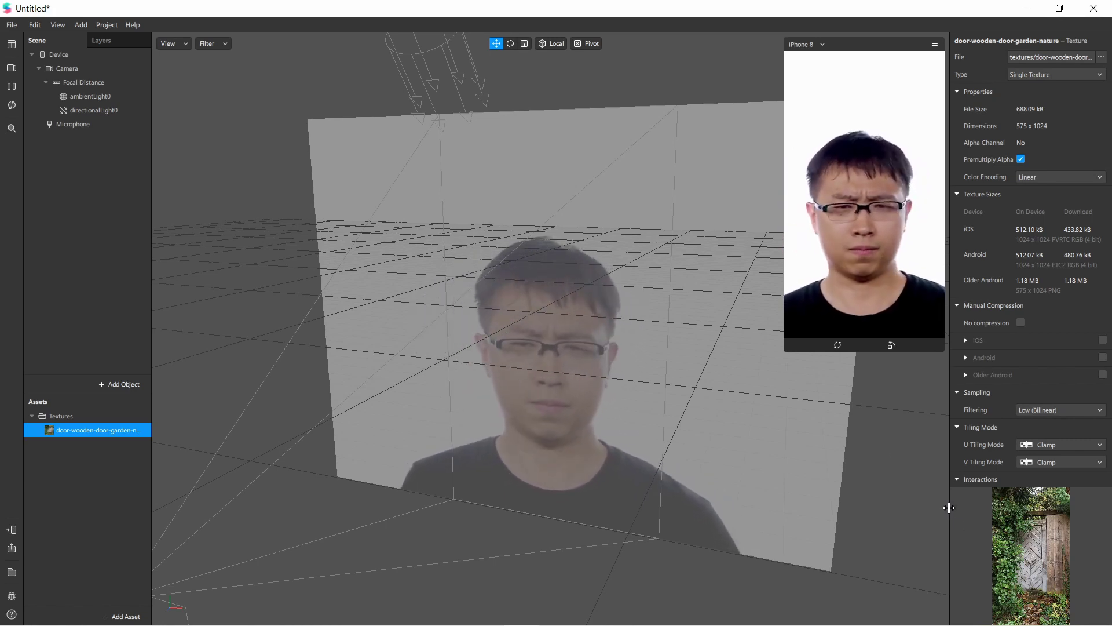
left_click(138, 434)
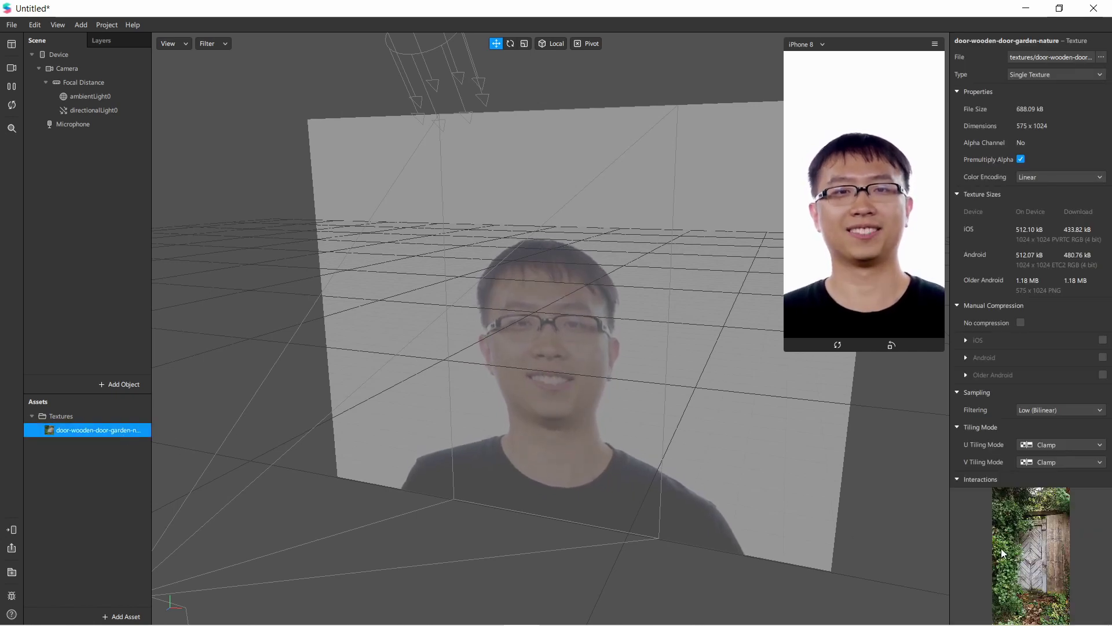
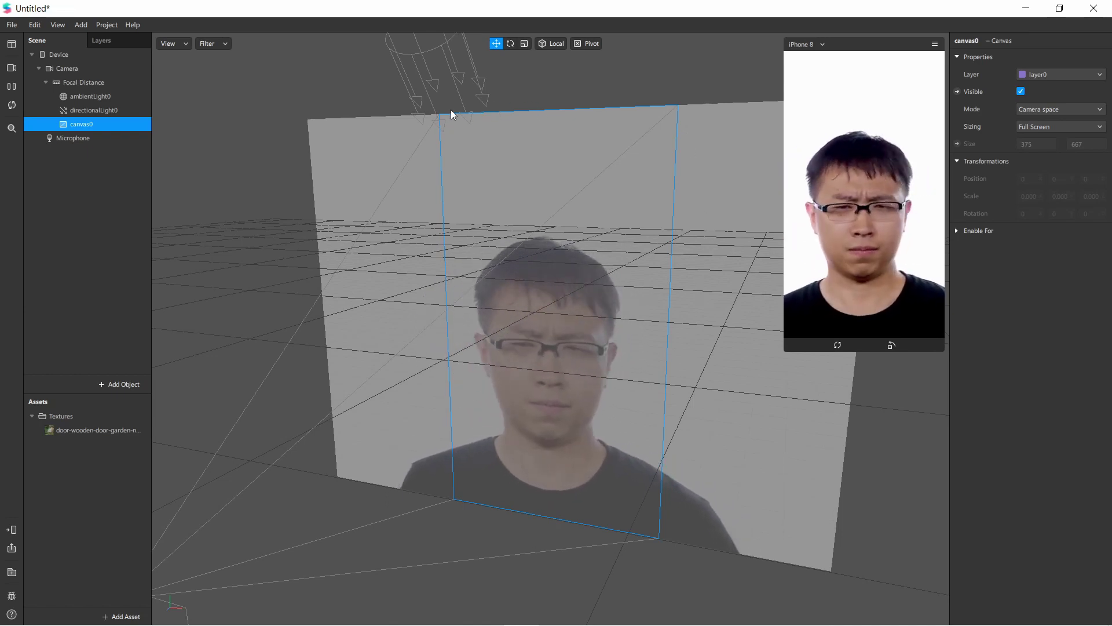
Add a rectangle as a child of canvas0 in the scene
right_click(86, 125)
mouse_move(108, 137)
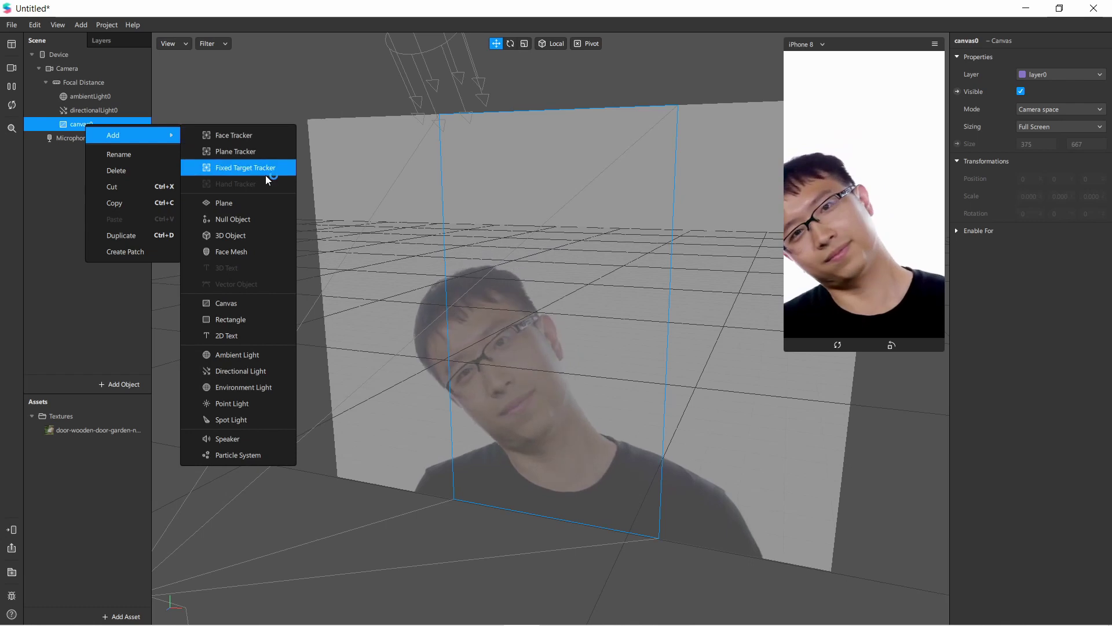
left_click(230, 319)
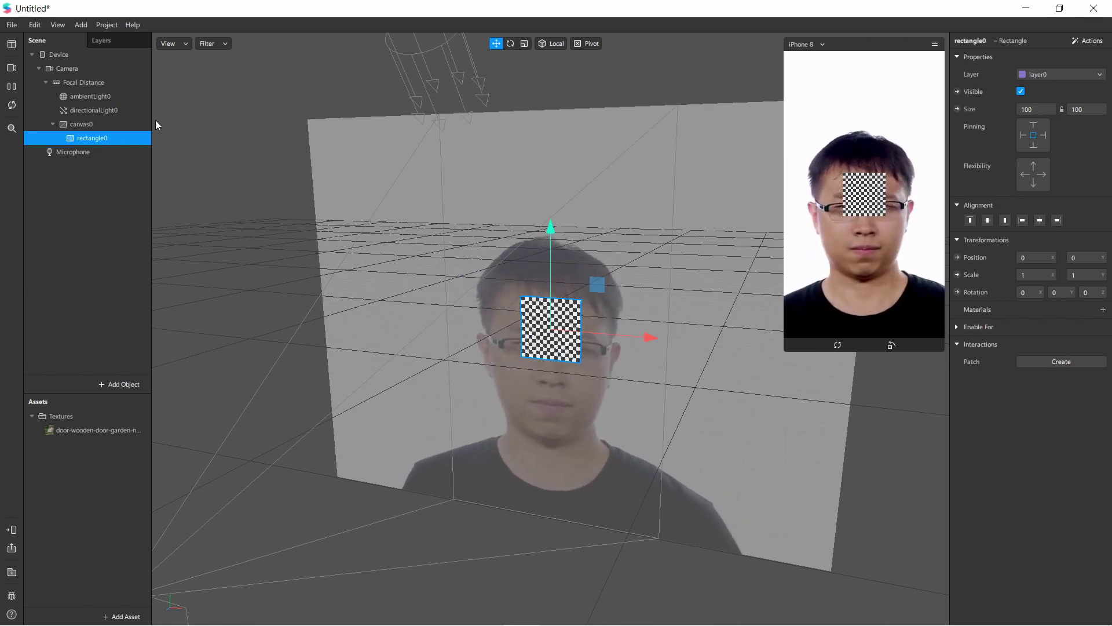
Size the rectangle to fill the canvas using Fill Width and Fill Height
left_click(1040, 108)
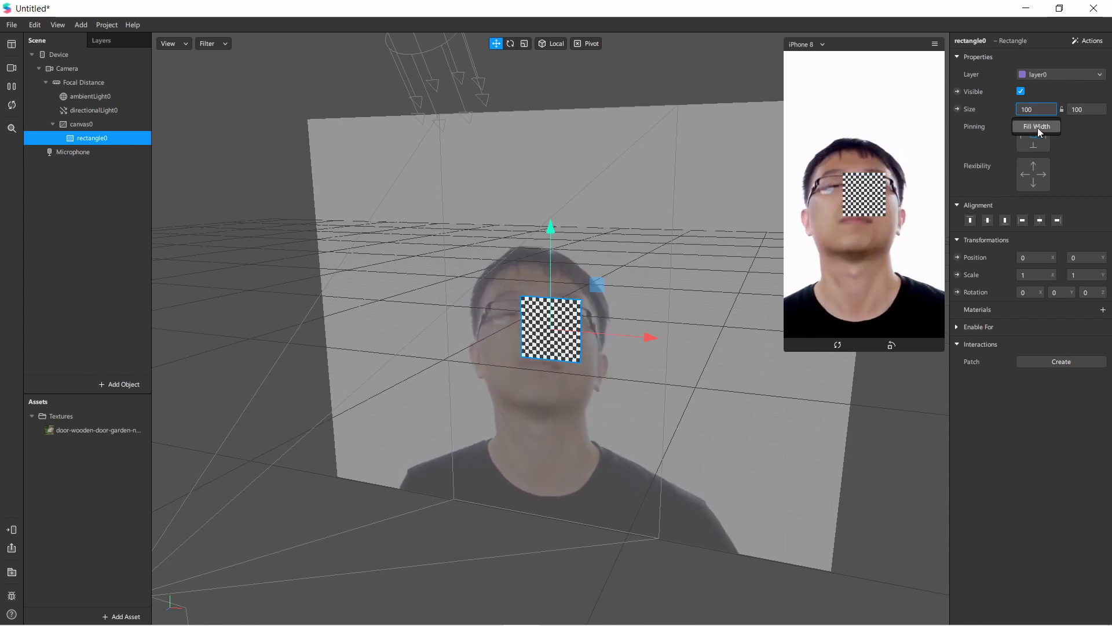
left_click(1038, 128)
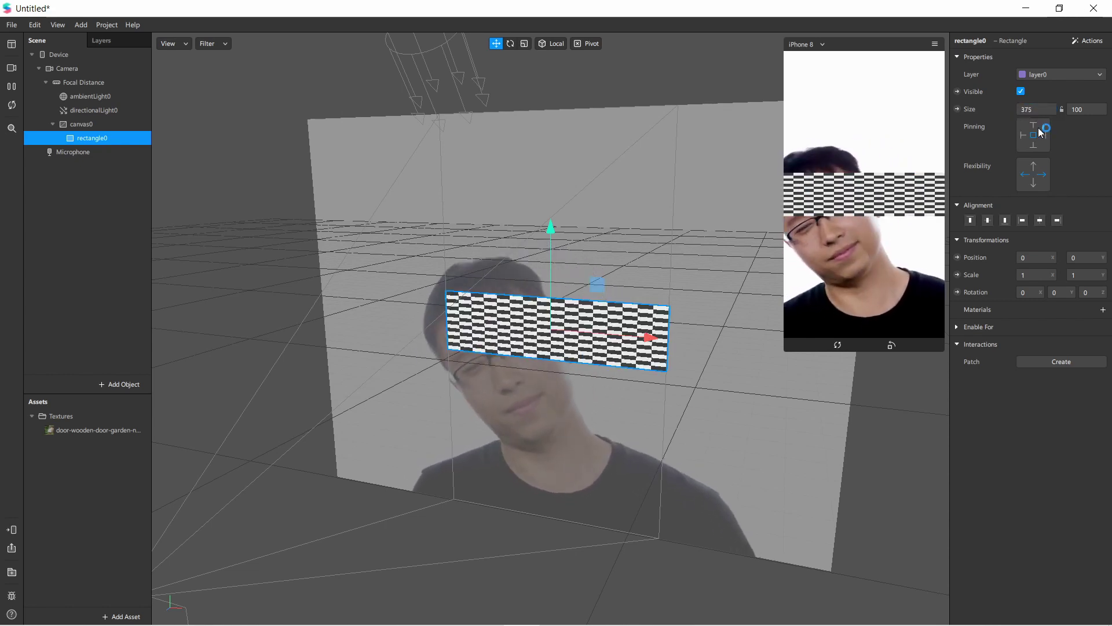
left_click(1088, 109)
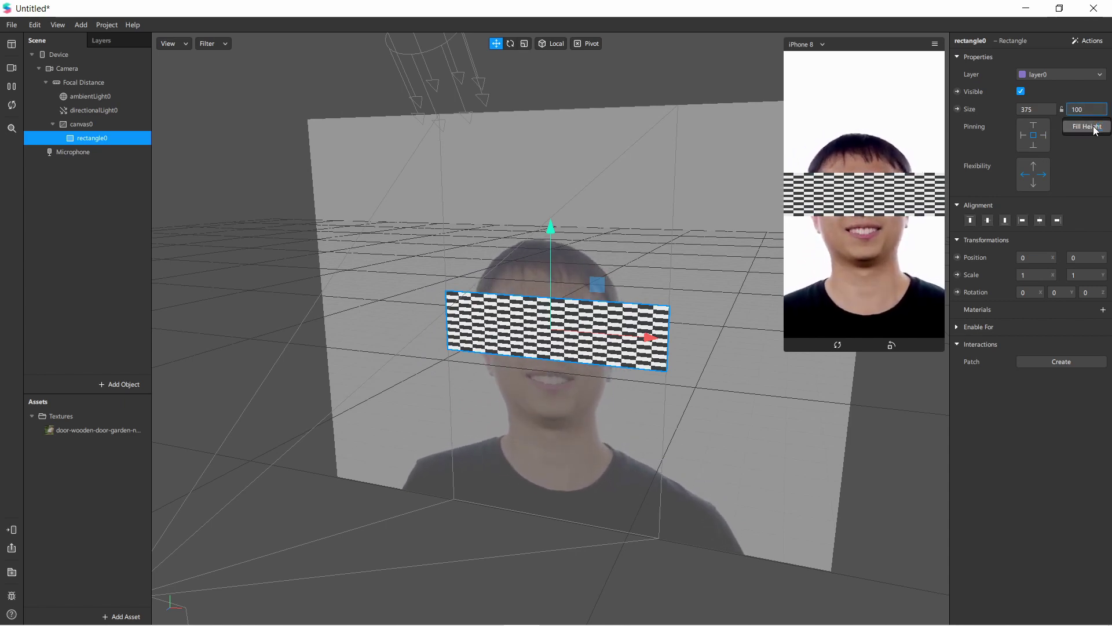
left_click(1089, 126)
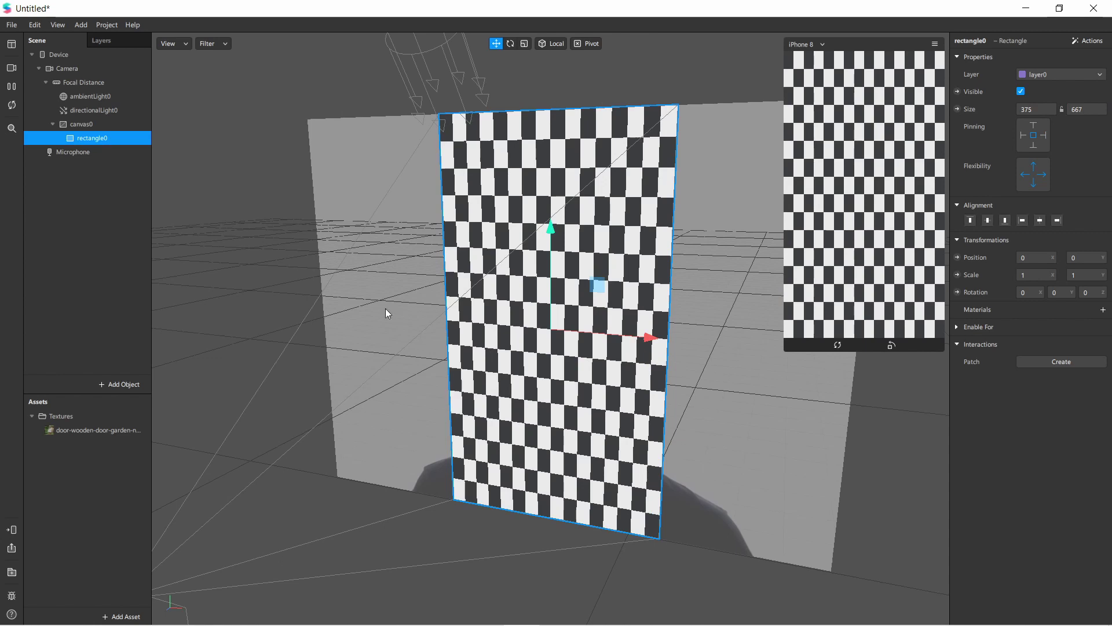
Rename the full-screen rectangle under canvas0 as user
double_click(124, 136)
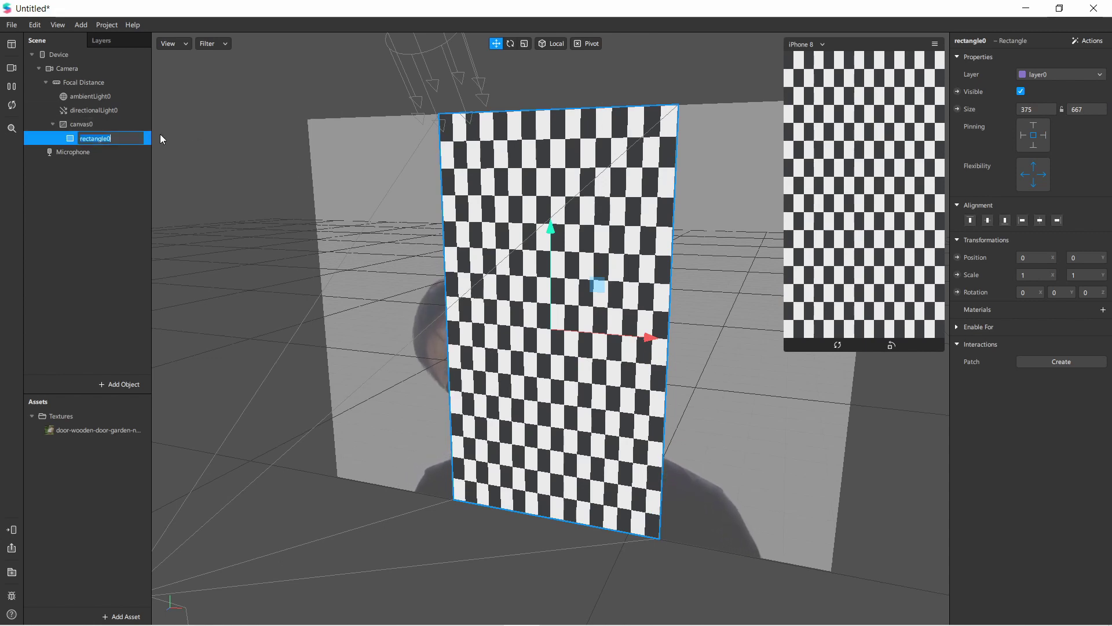
type("user")
key("Return")
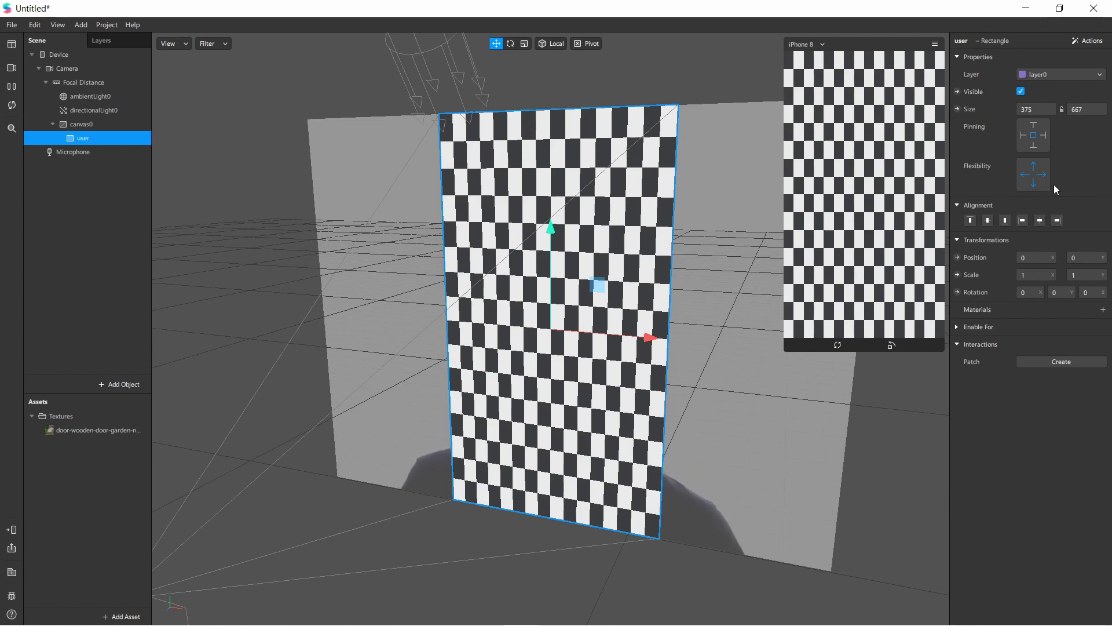
Duplicate the user rectangle and rename the copy as background
right_click(97, 137)
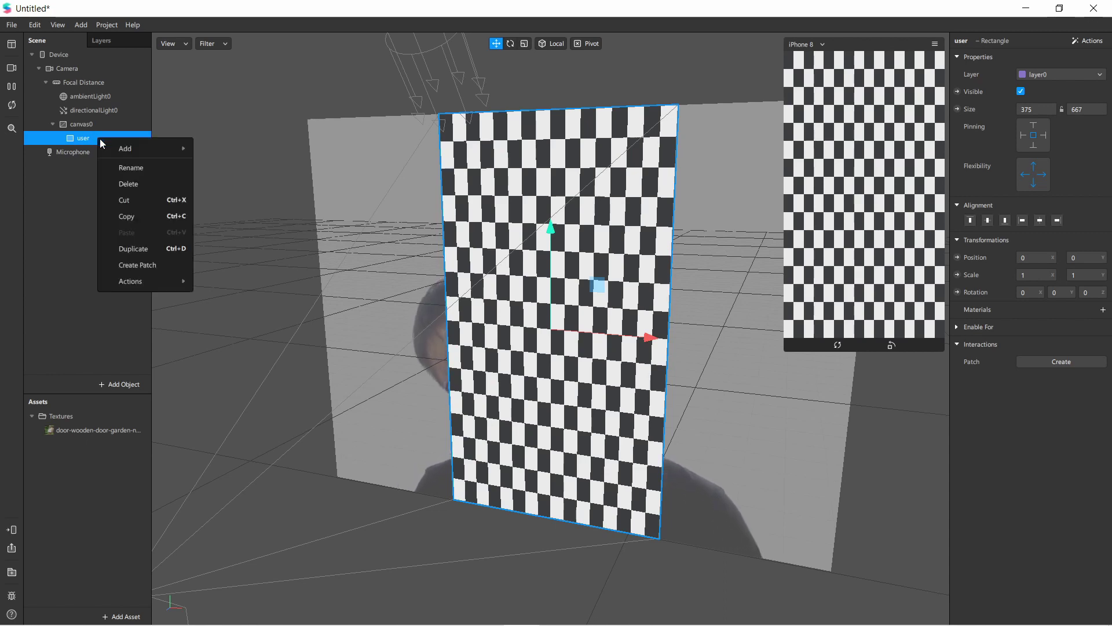
left_click(151, 247)
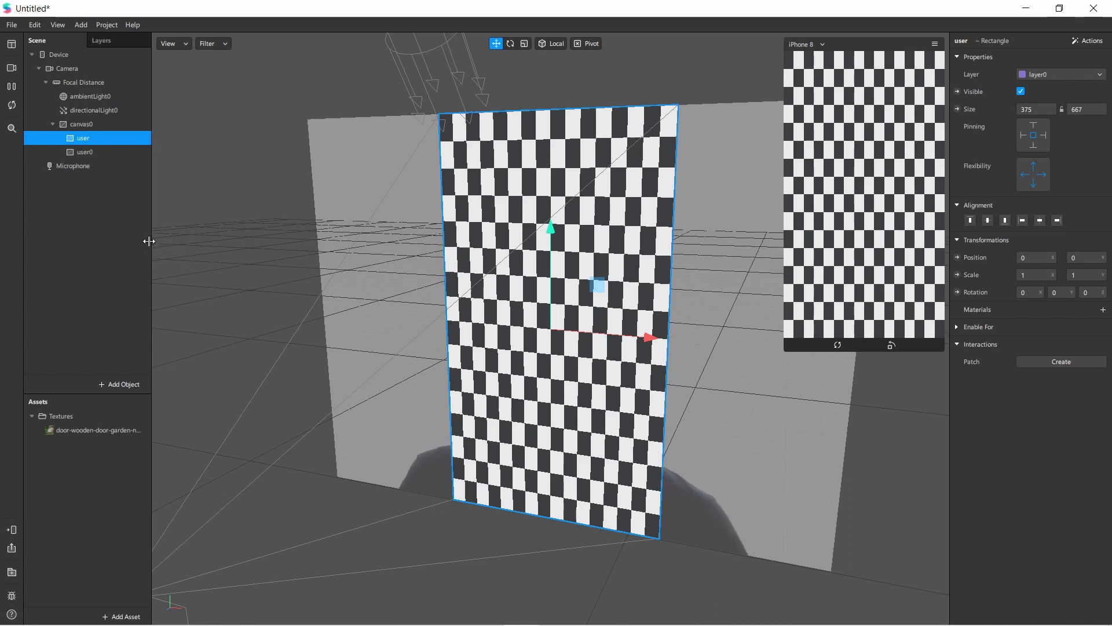
left_click(115, 149)
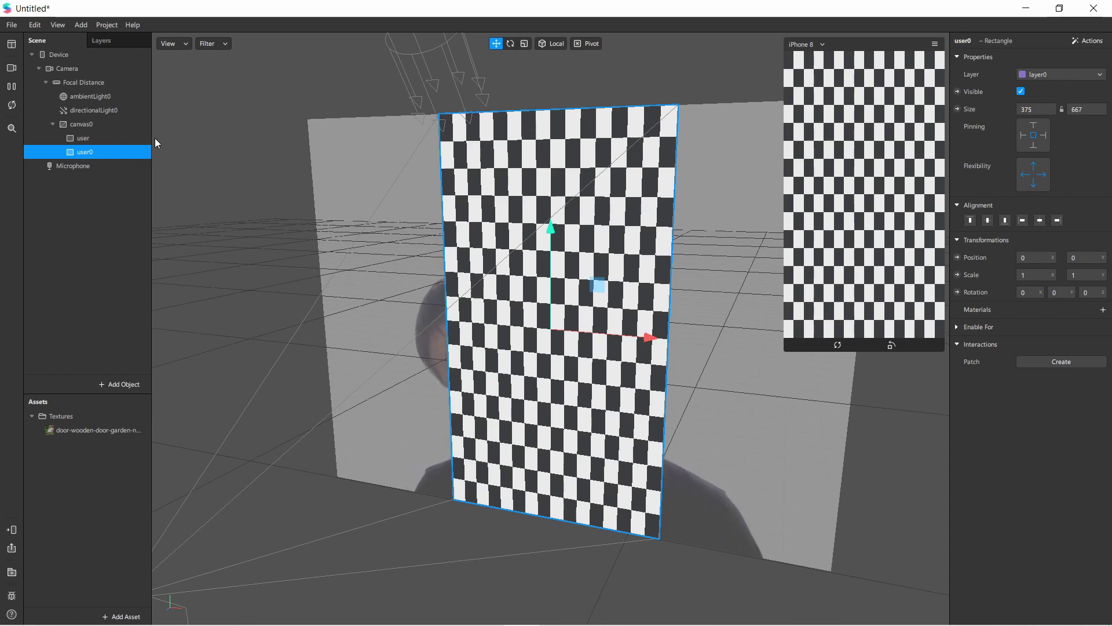
double_click(128, 154)
type("background")
key("Return")
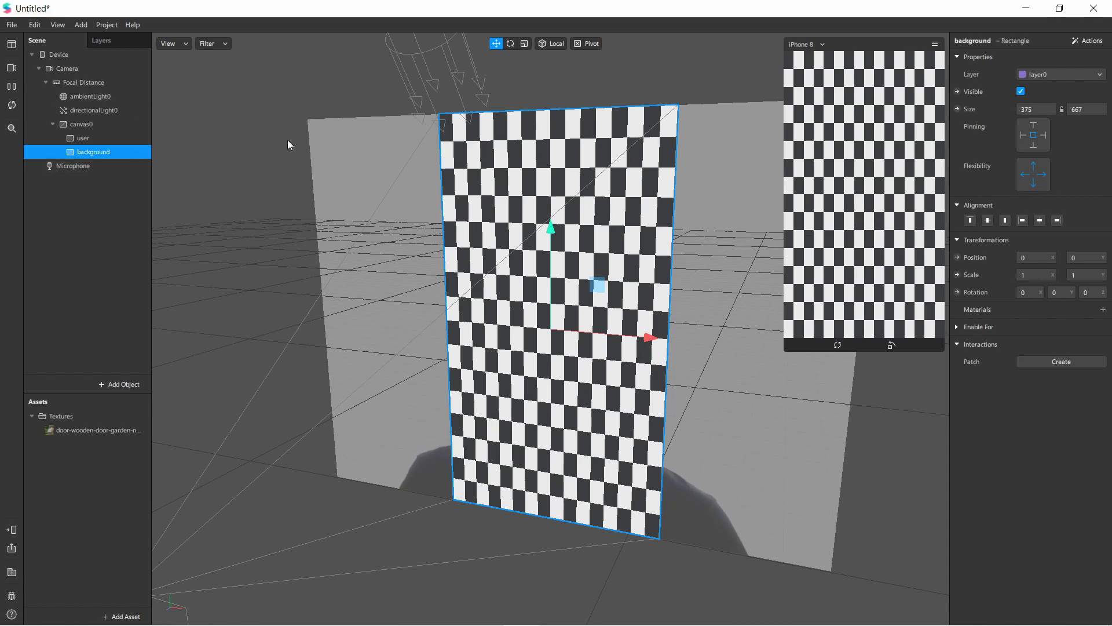
Examine how the user and background rectangles are stacked in the 3D view and which layer choices the user rectangle has
left_click(84, 142)
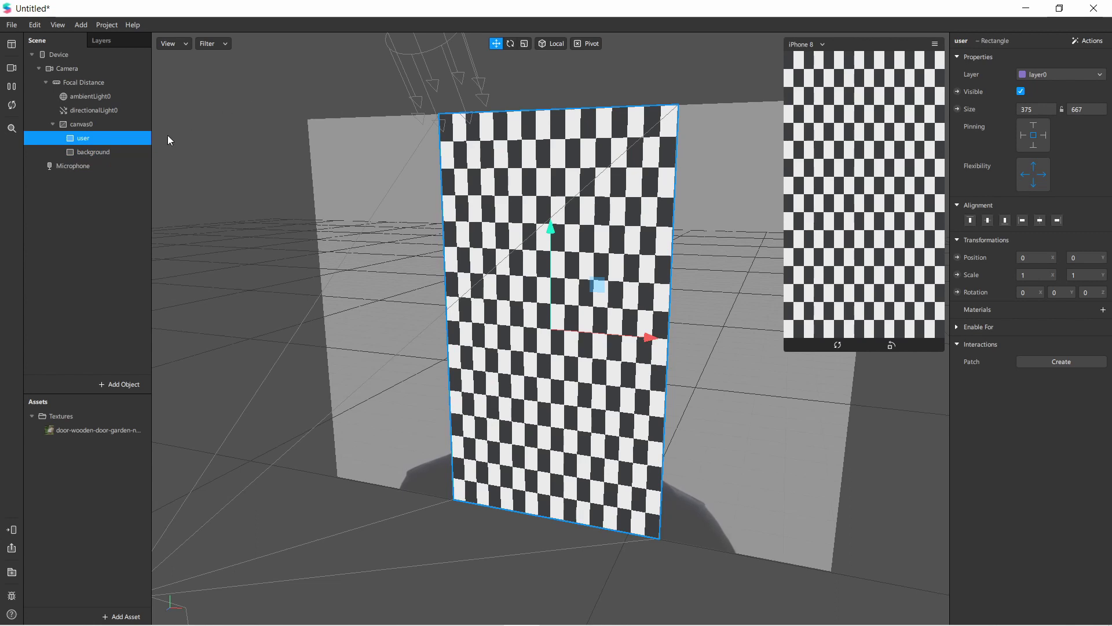
left_click(129, 153)
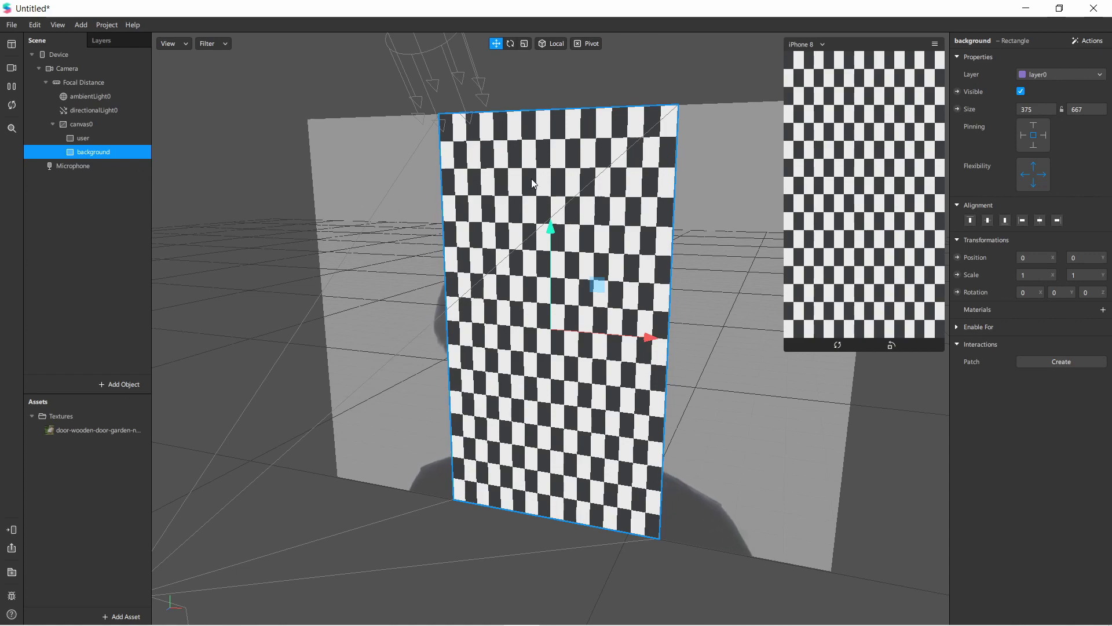
left_click_drag(735, 301, 611, 308)
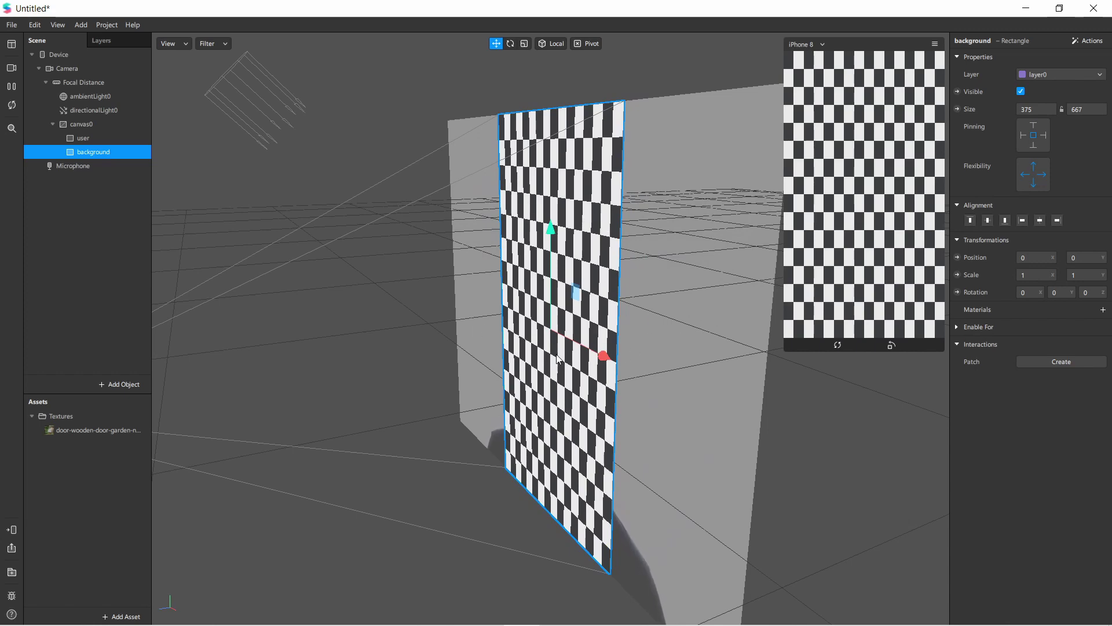
left_click_drag(407, 328, 538, 320)
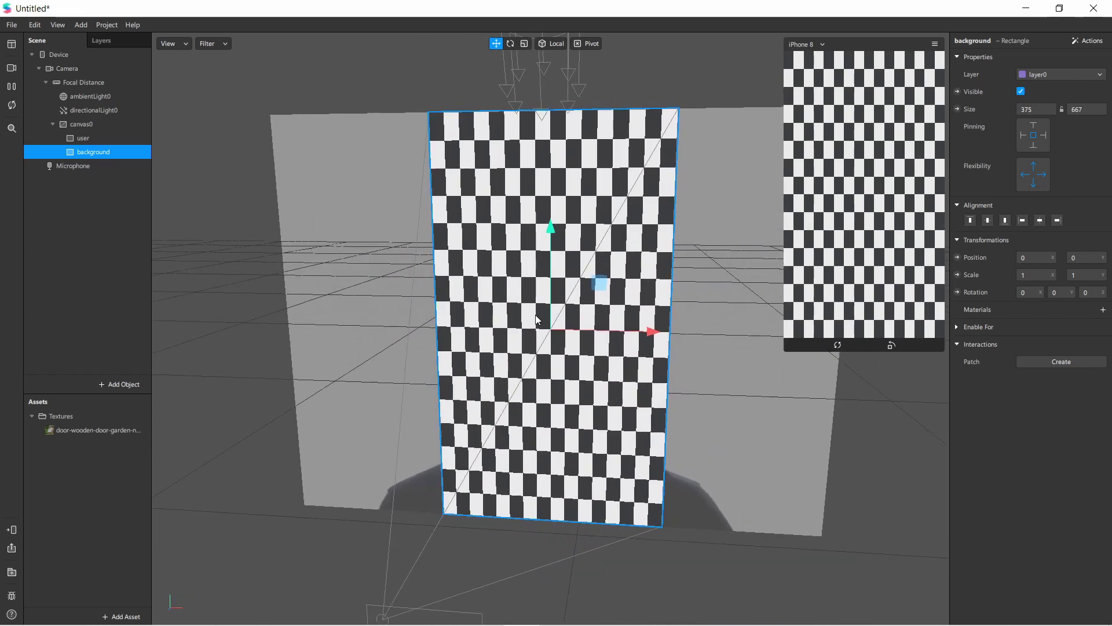
left_click(102, 142)
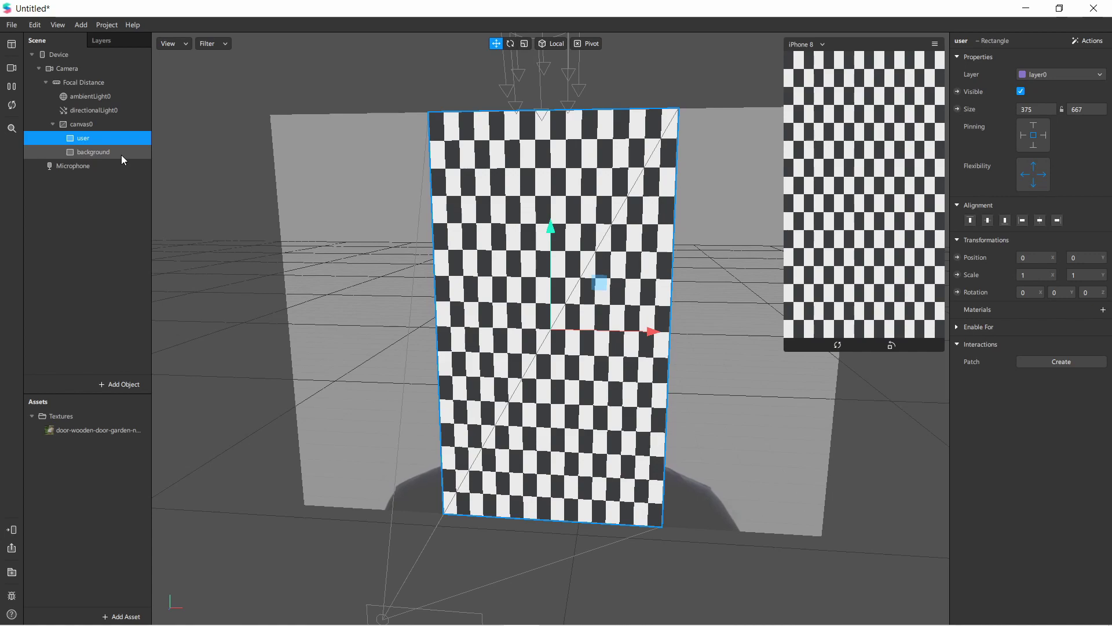
left_click_drag(731, 327, 576, 349)
left_click_drag(334, 289, 361, 232)
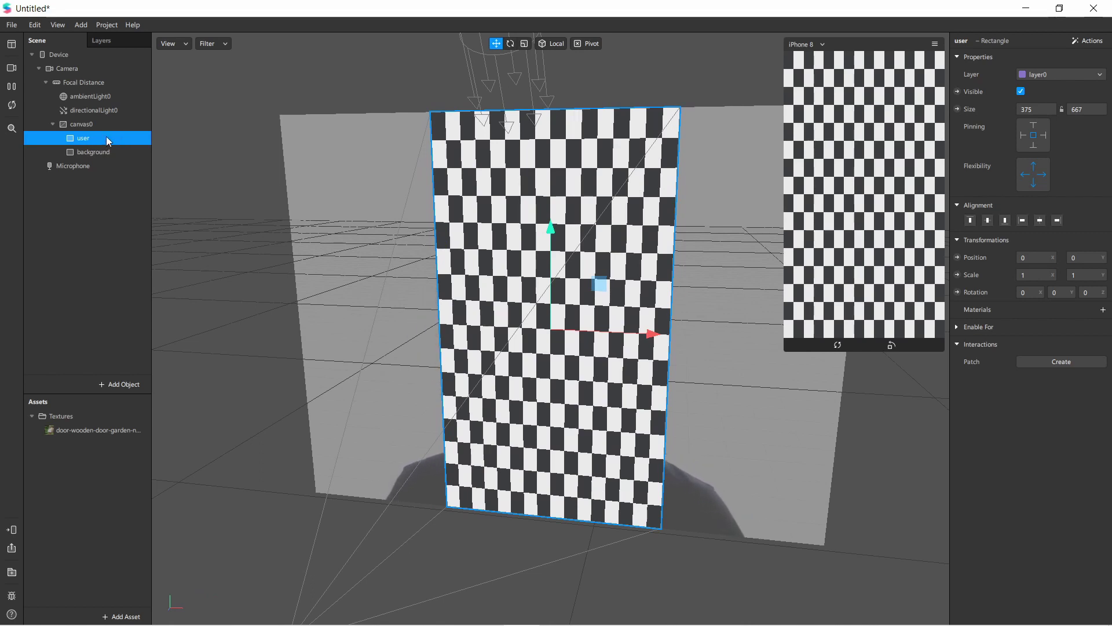
left_click(135, 38)
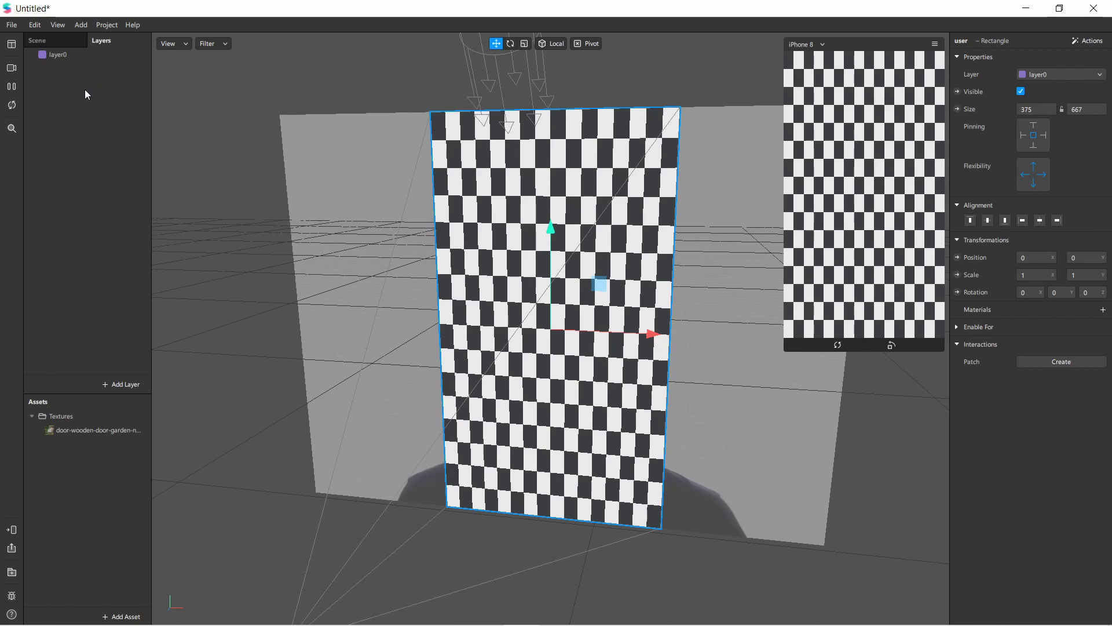
left_click(67, 42)
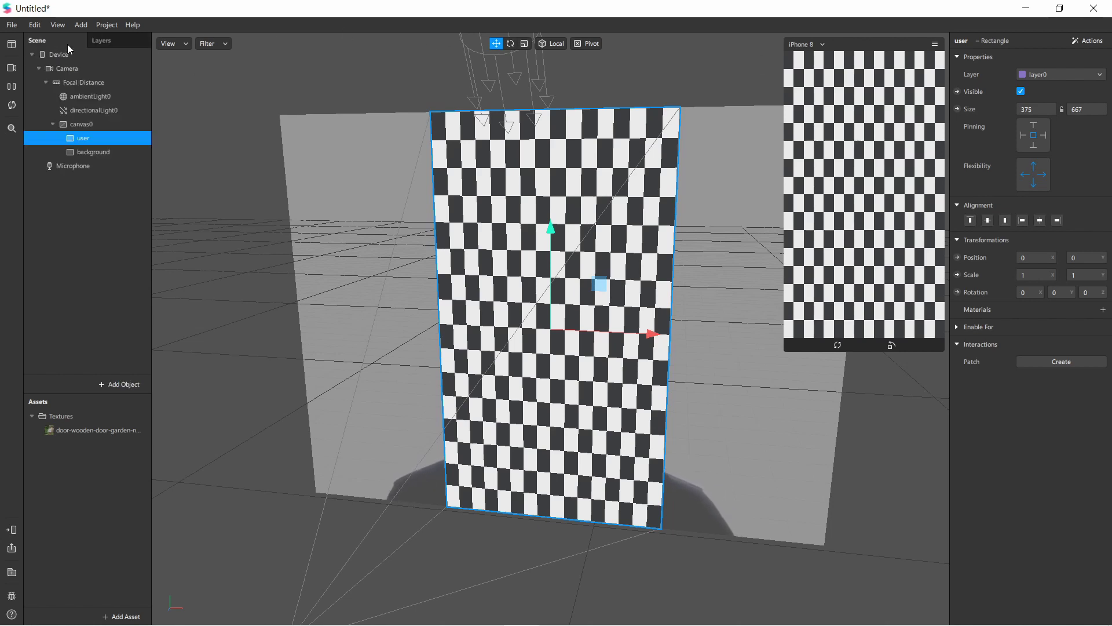
left_click(1060, 75)
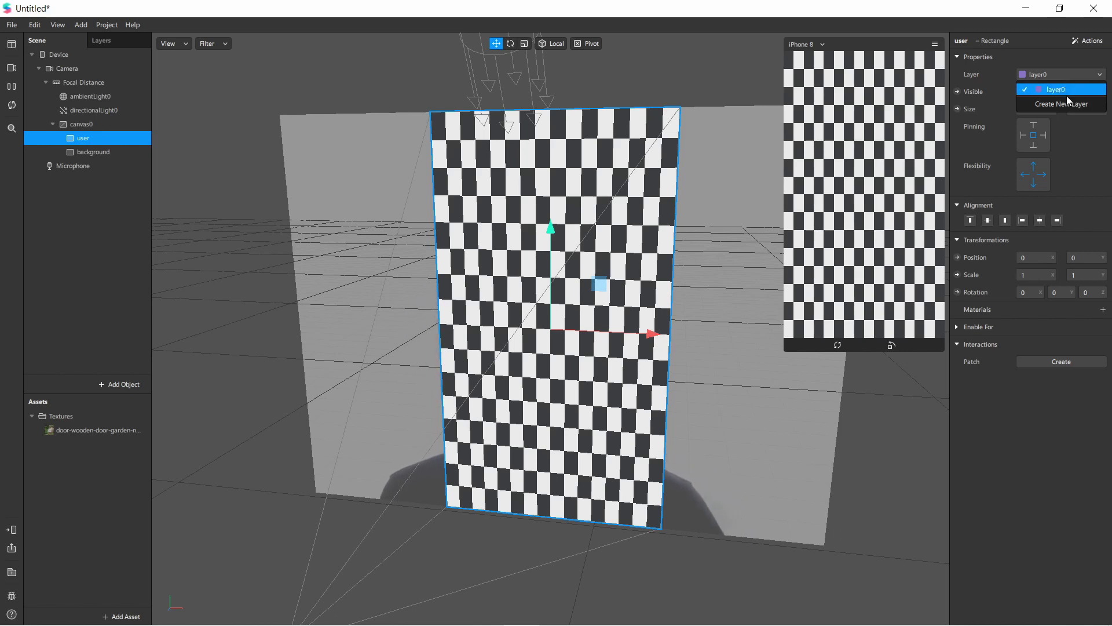
Create a new layer and name it user
left_click(115, 42)
left_click(116, 42)
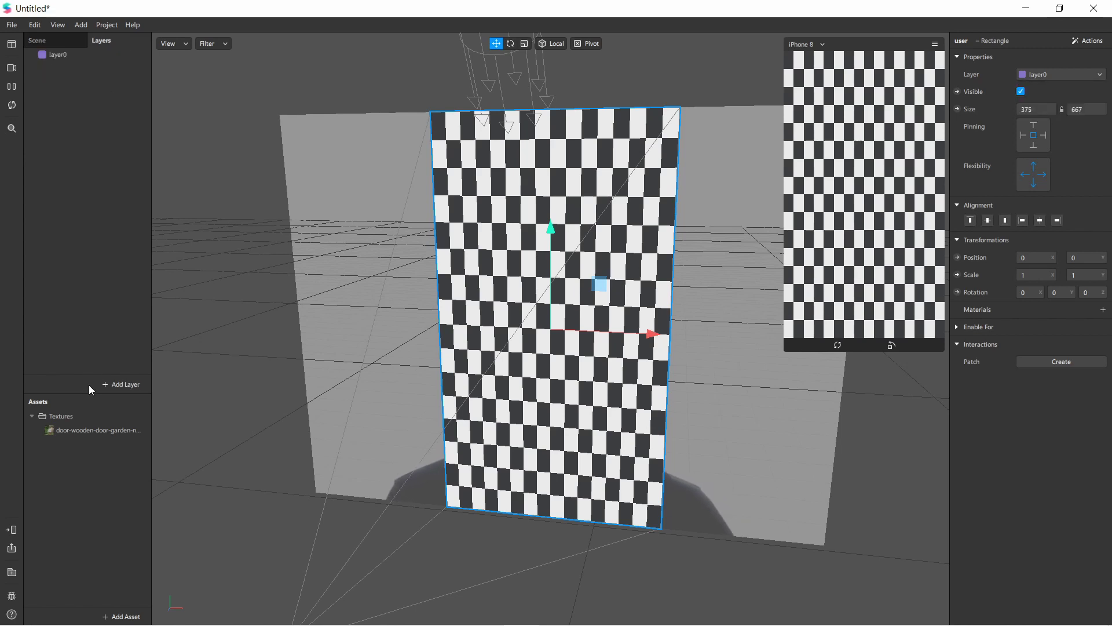
left_click(108, 385)
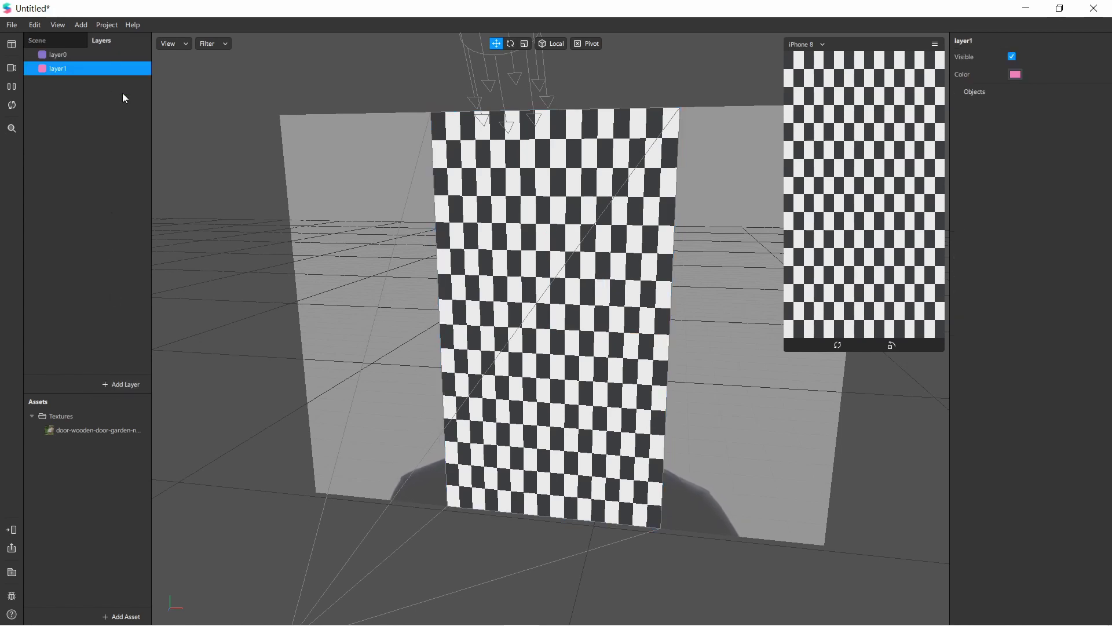
double_click(113, 68)
type("user")
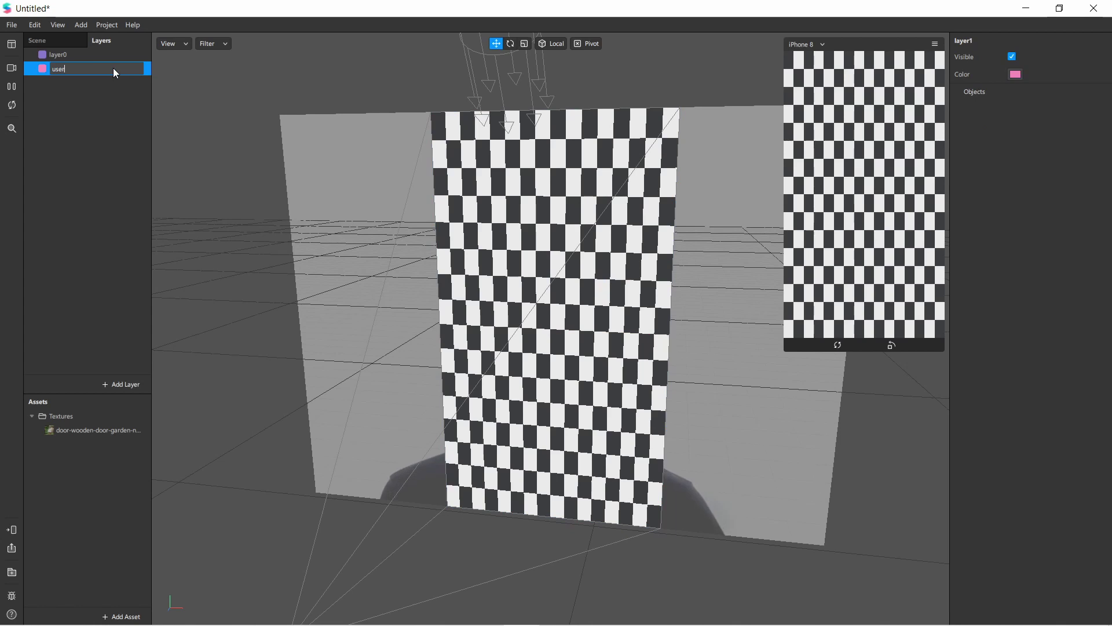
key("Return")
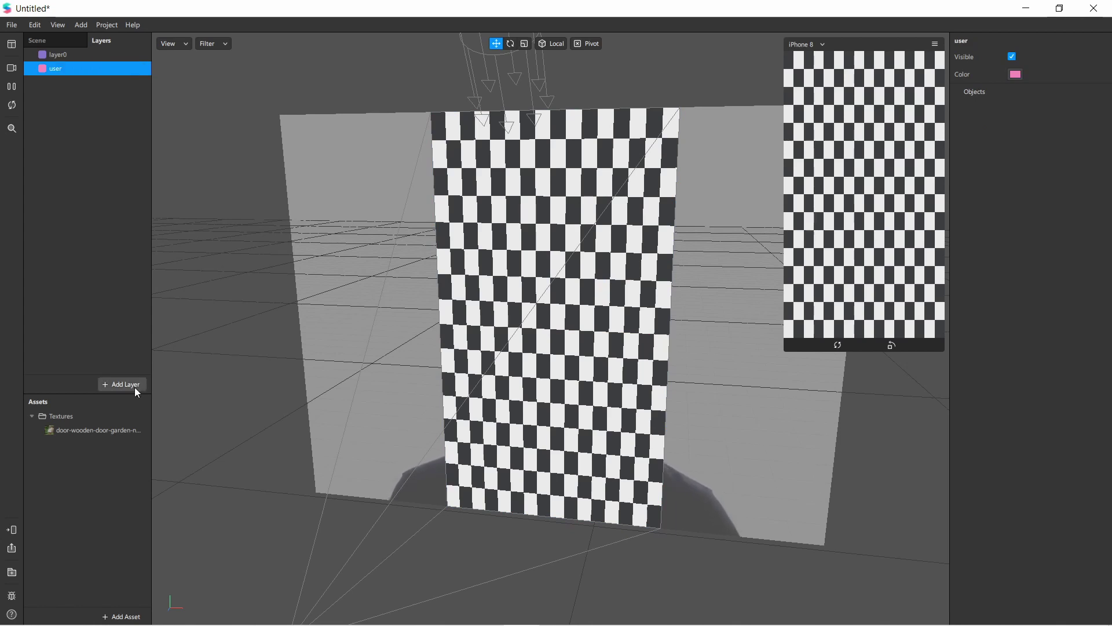
Add another layer and name it background
left_click(135, 387)
double_click(114, 86)
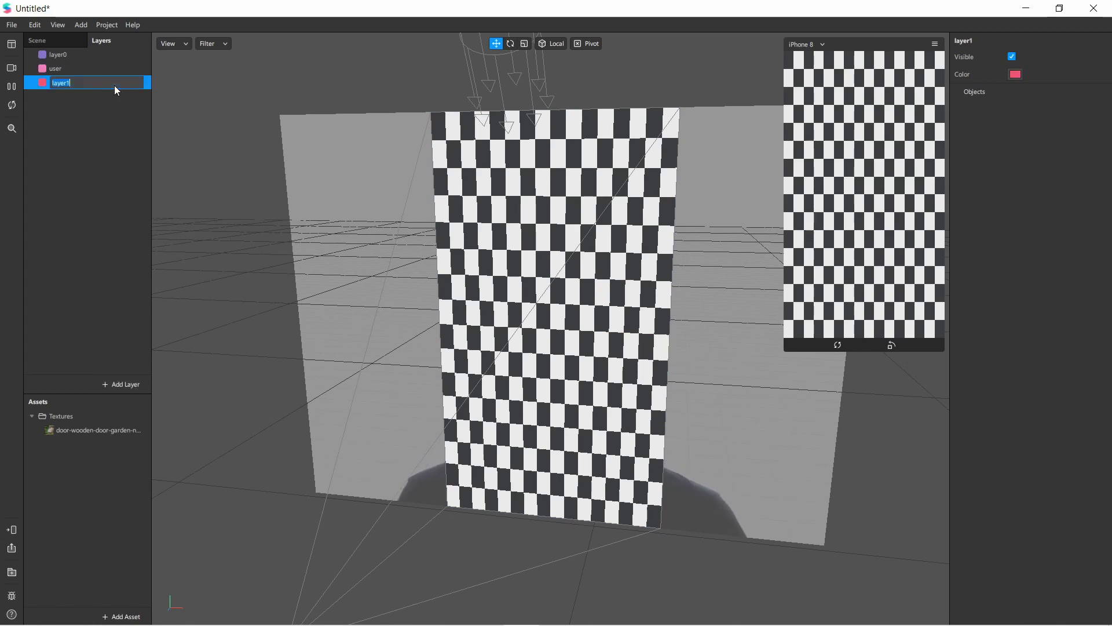
type("background")
key("Return")
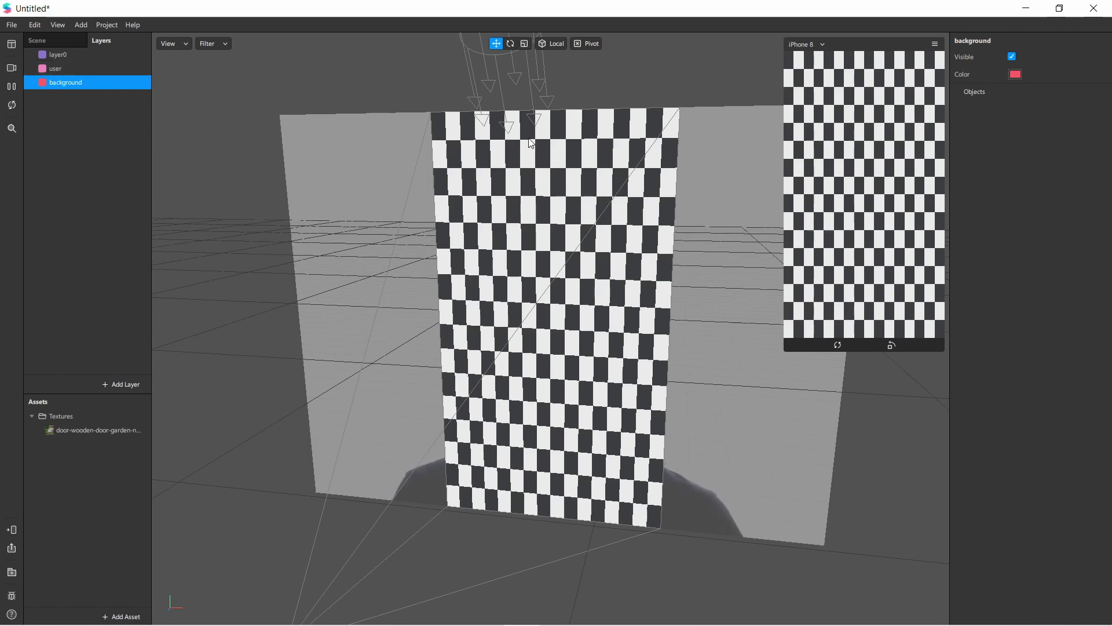
Assign the user rectangle in the scene to the user layer
left_click(57, 69)
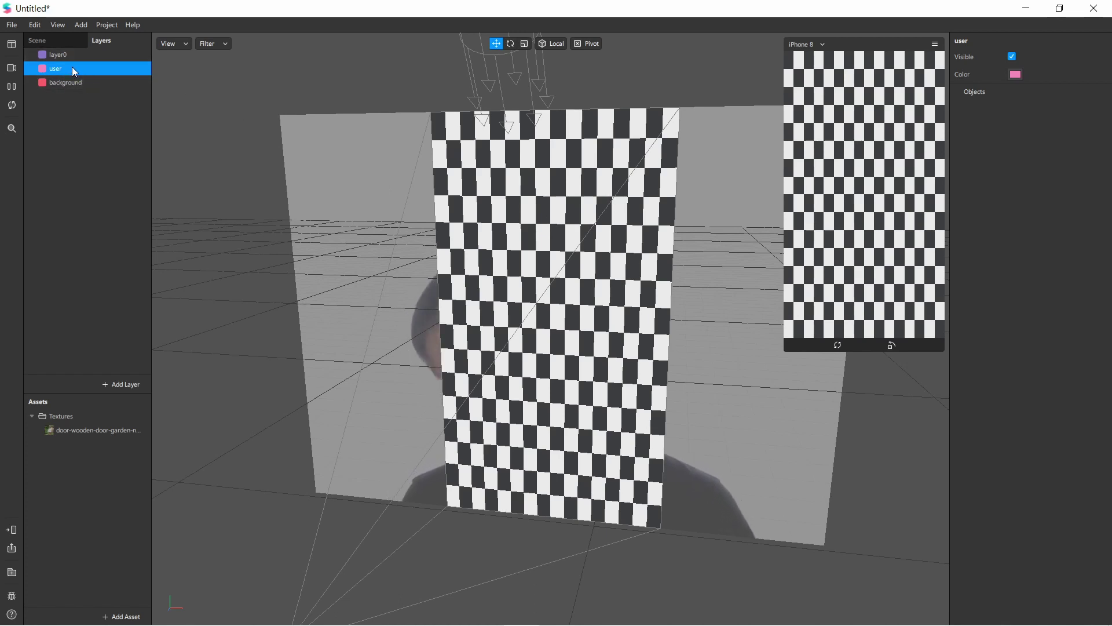
left_click(65, 41)
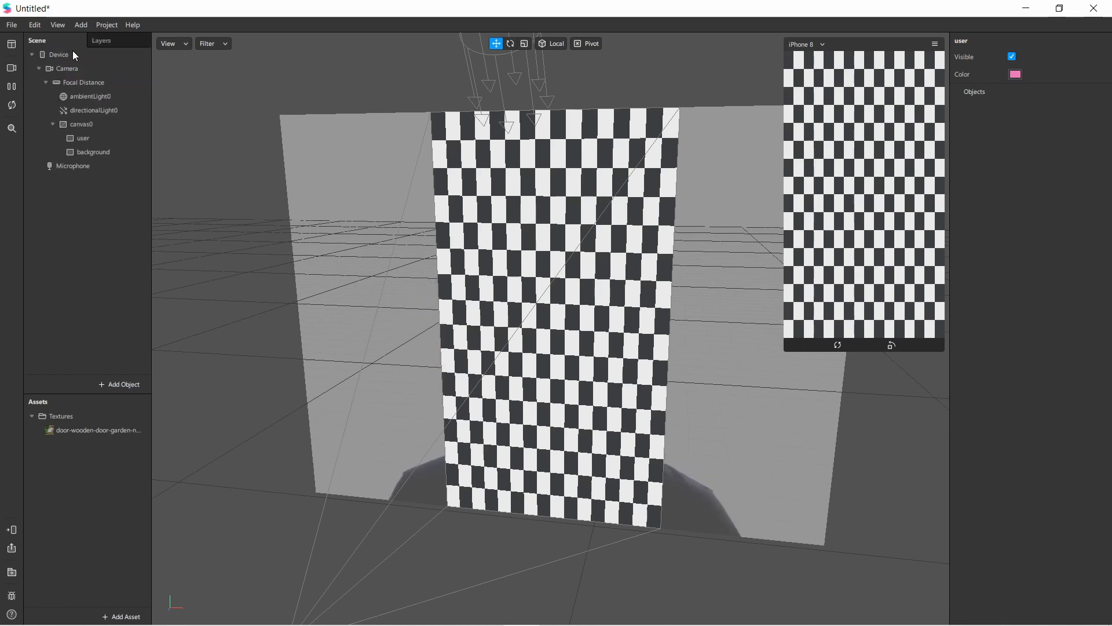
left_click(93, 140)
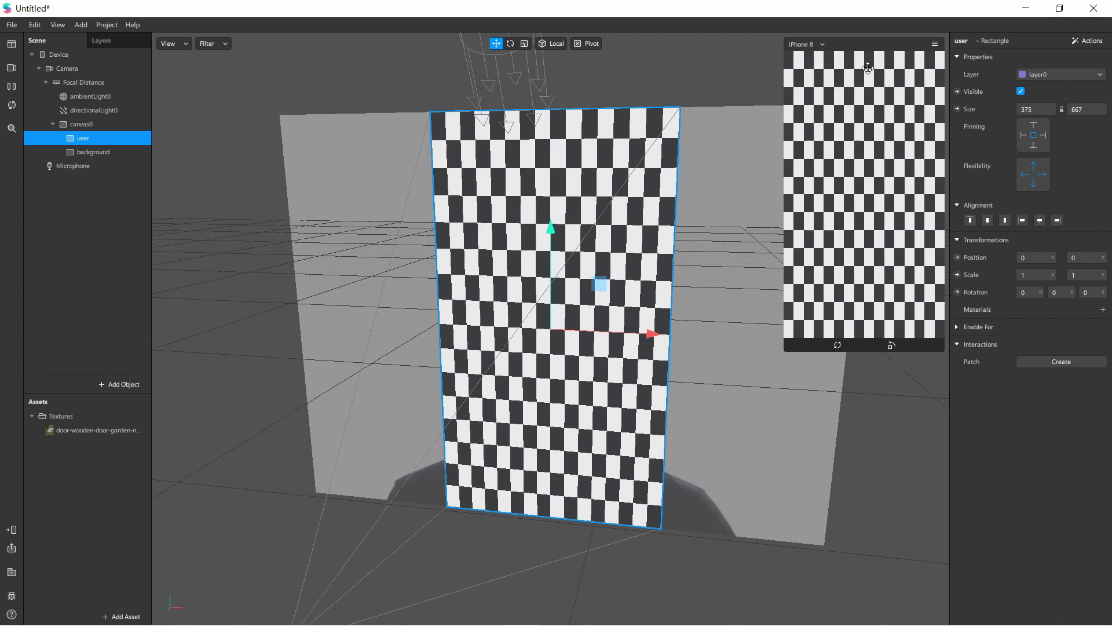
left_click(1058, 75)
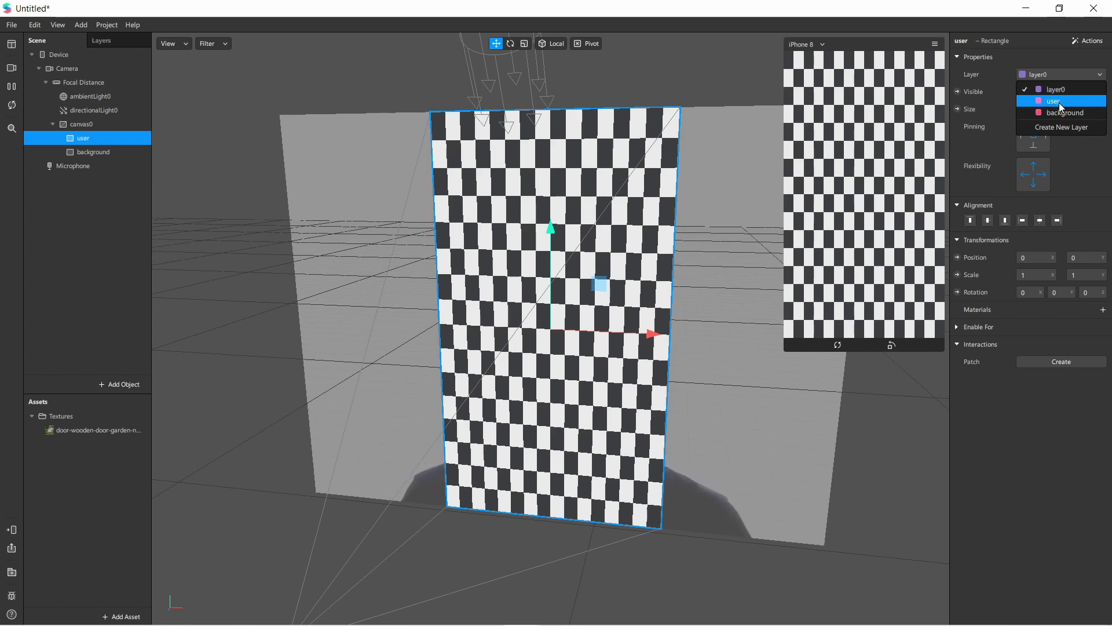
left_click(1059, 102)
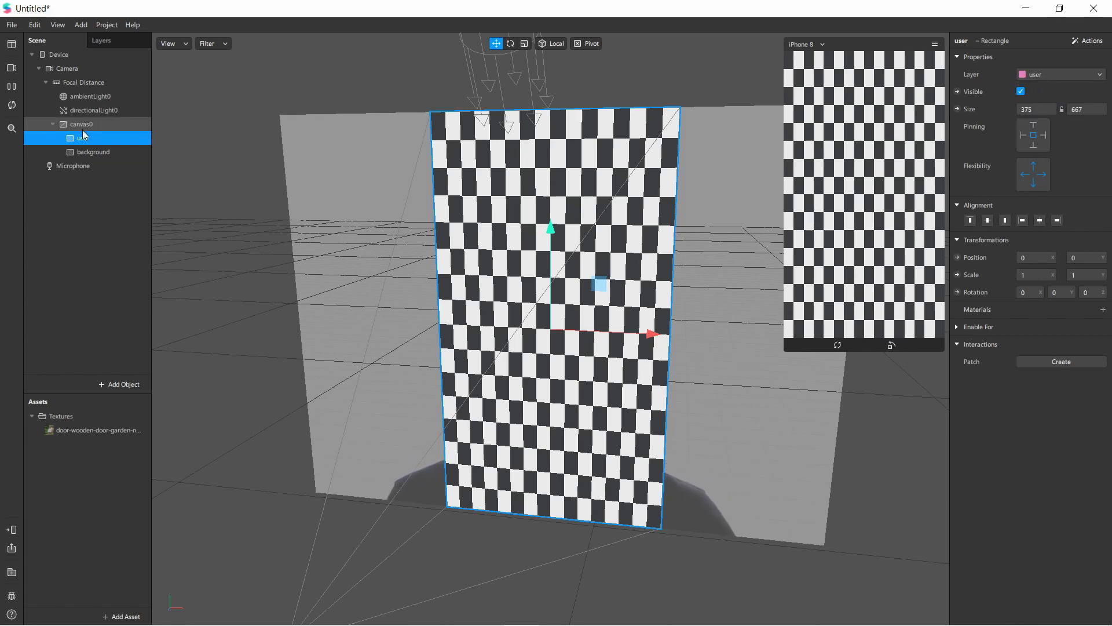
Assign the background rectangle in the scene to the background layer
left_click(107, 154)
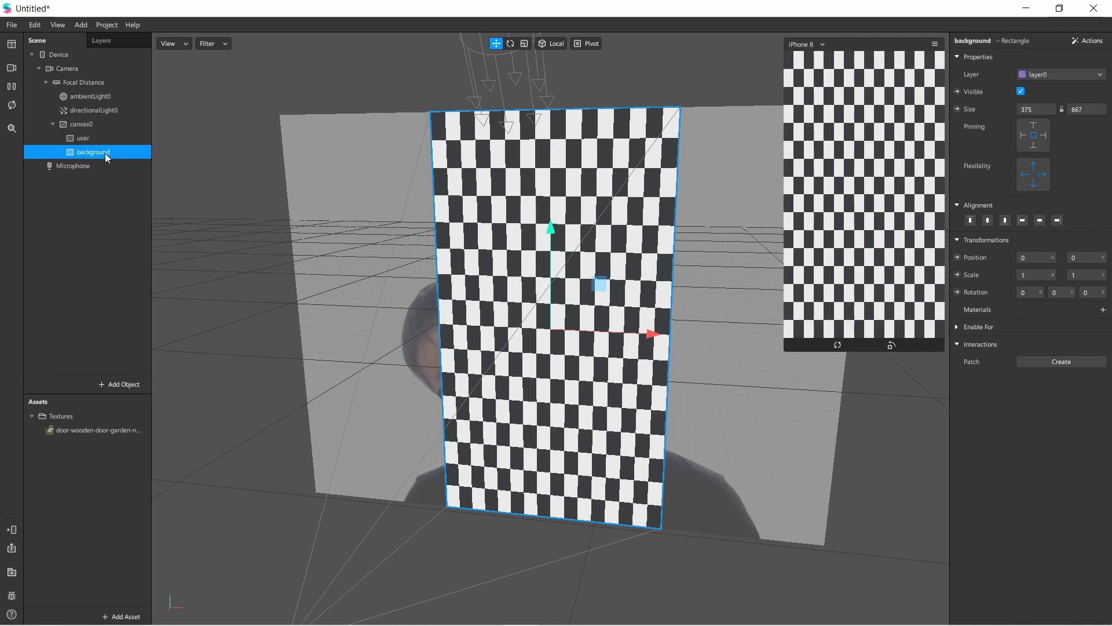
left_click(1070, 74)
left_click(1078, 112)
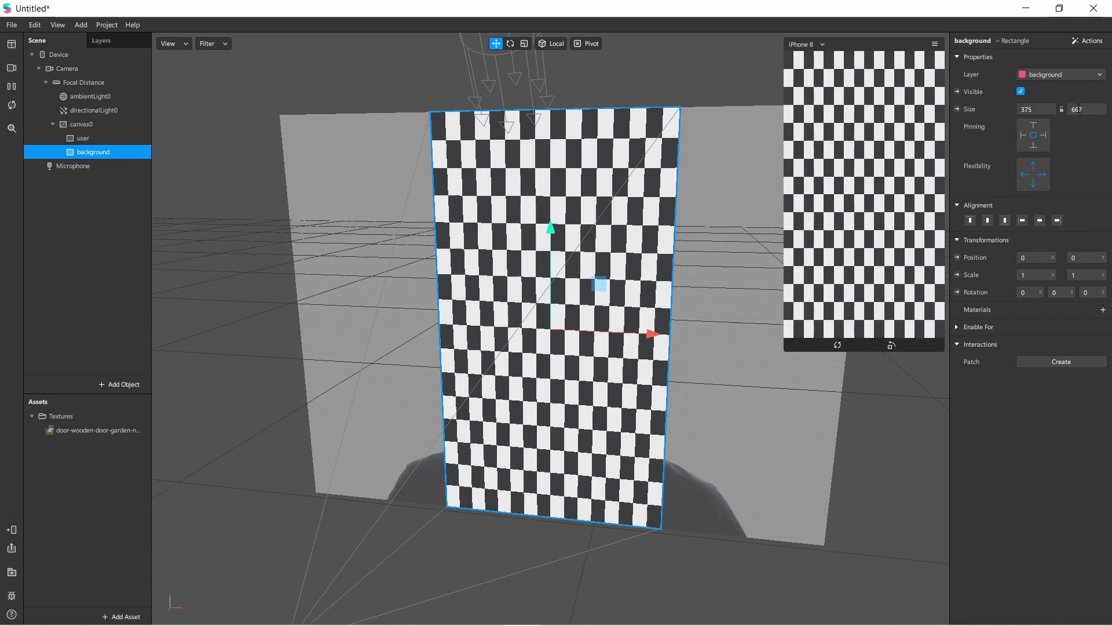
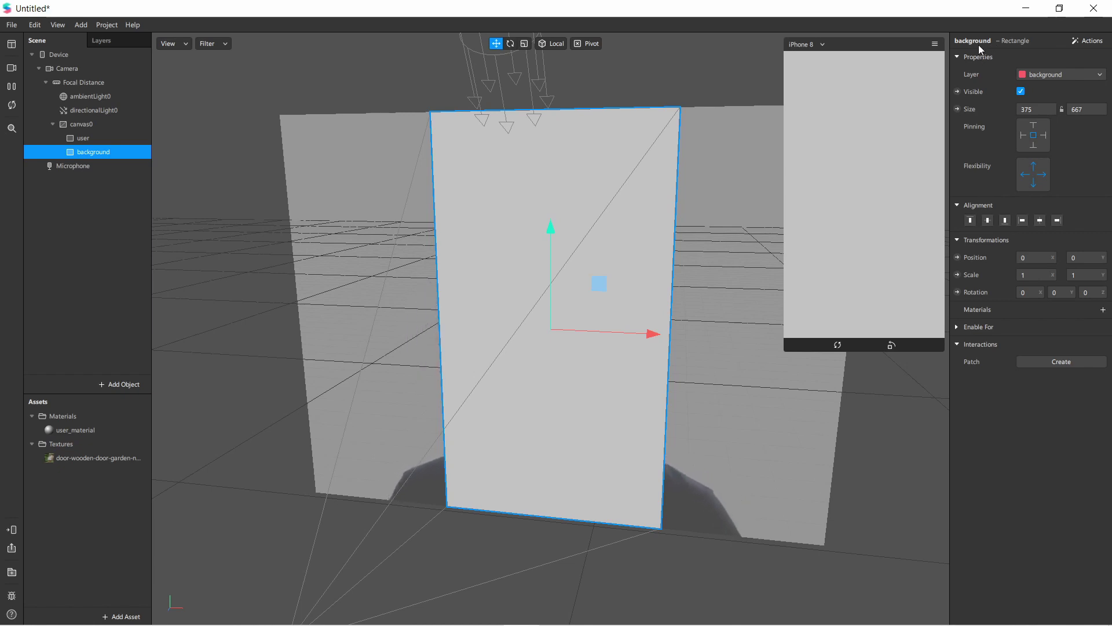
Create a new material for the background rectangle and rename it bg_material
left_click(1103, 310)
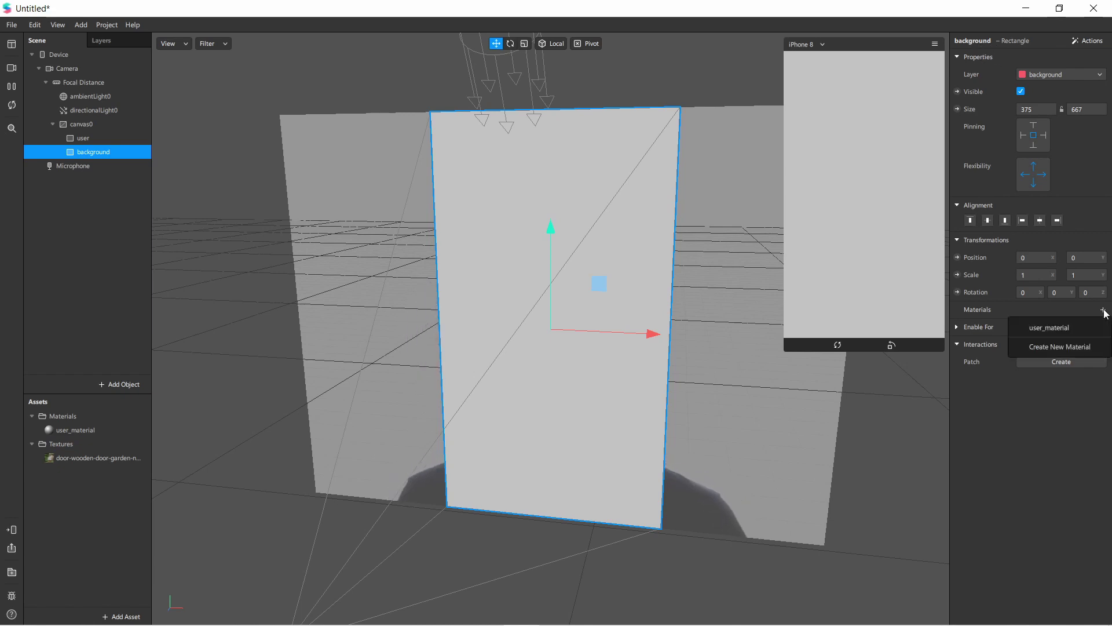
left_click(1085, 348)
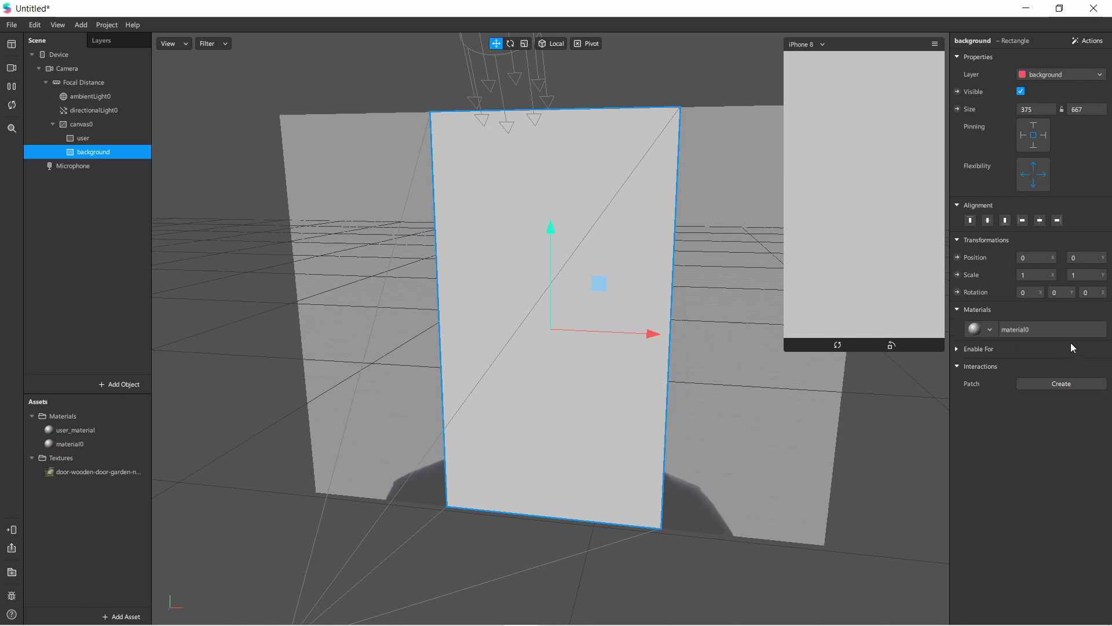
double_click(92, 444)
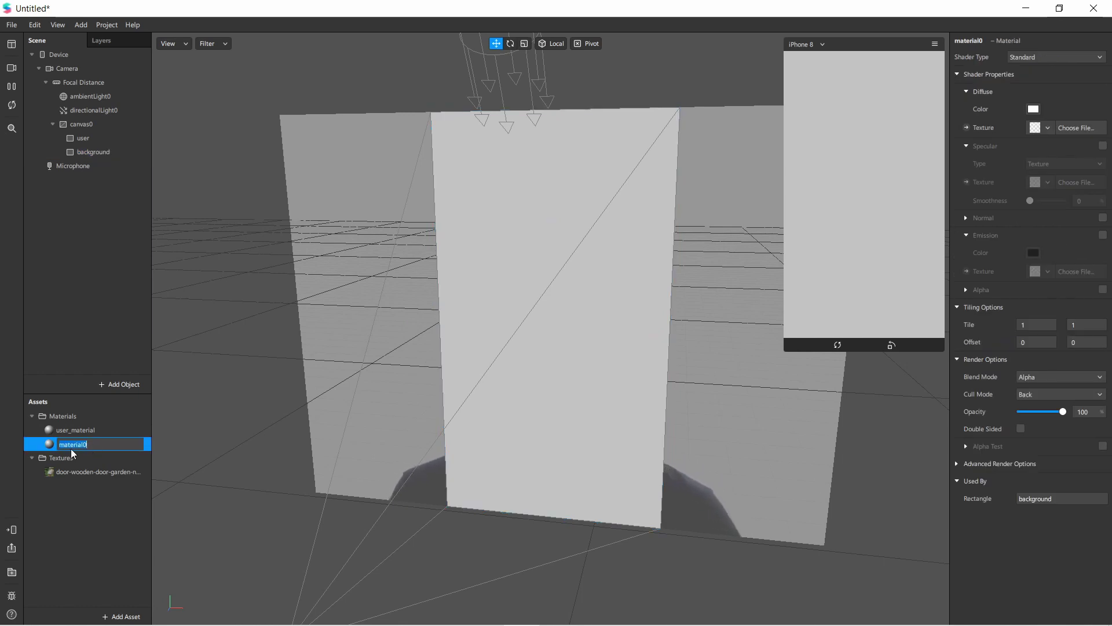
type("ba")
key("BackSpace")
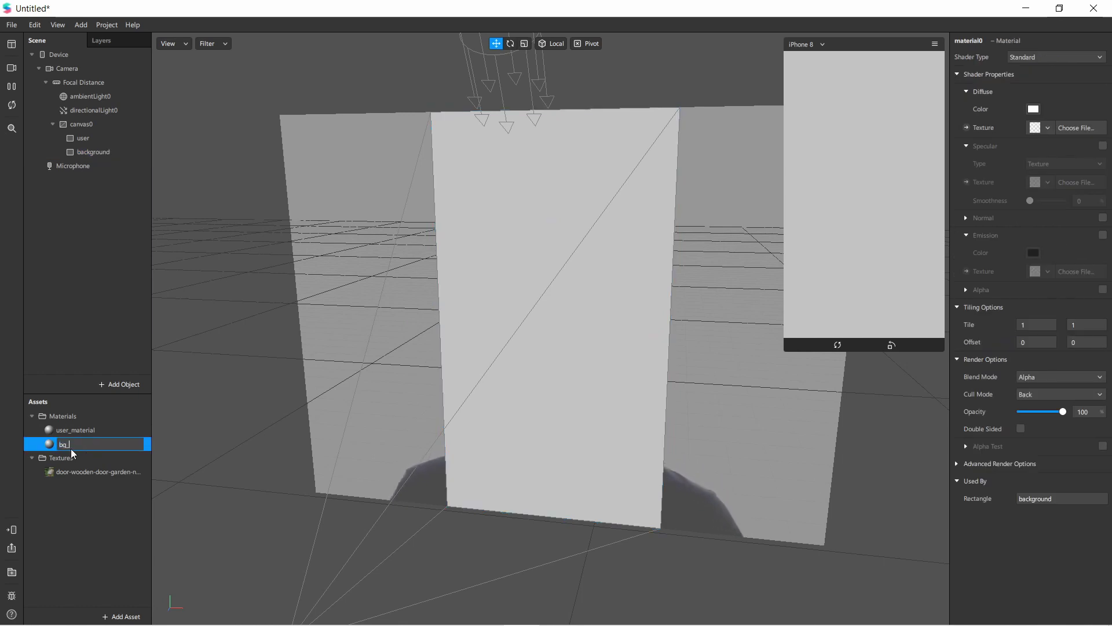
type("g_material")
key("Return")
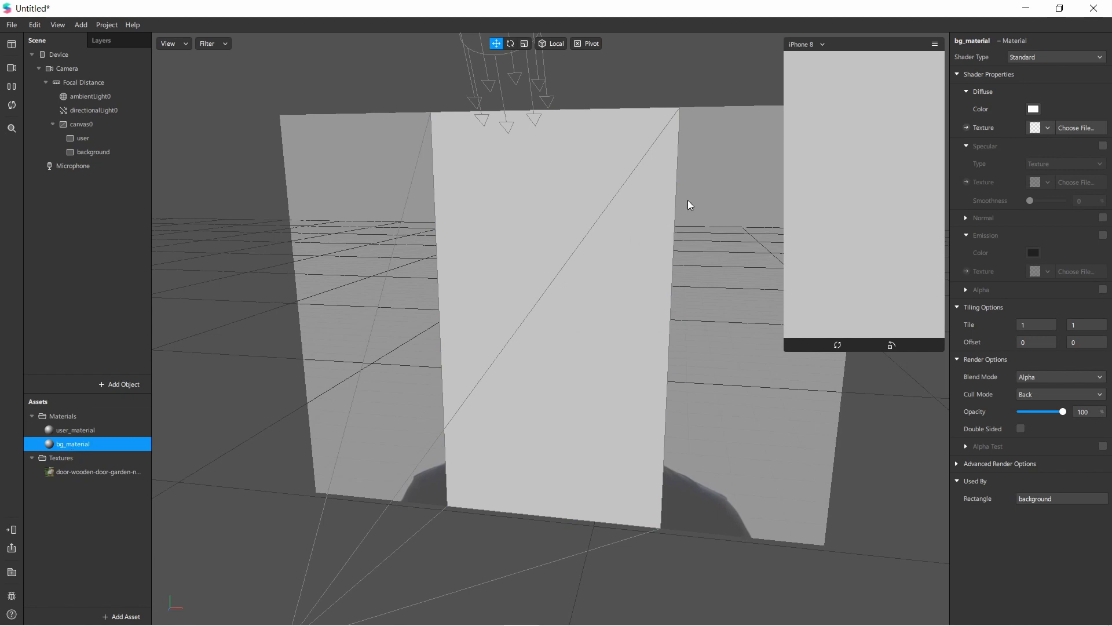
Set the diffuse color of the user rectangle's user_material to red, #ff0000
left_click(93, 137)
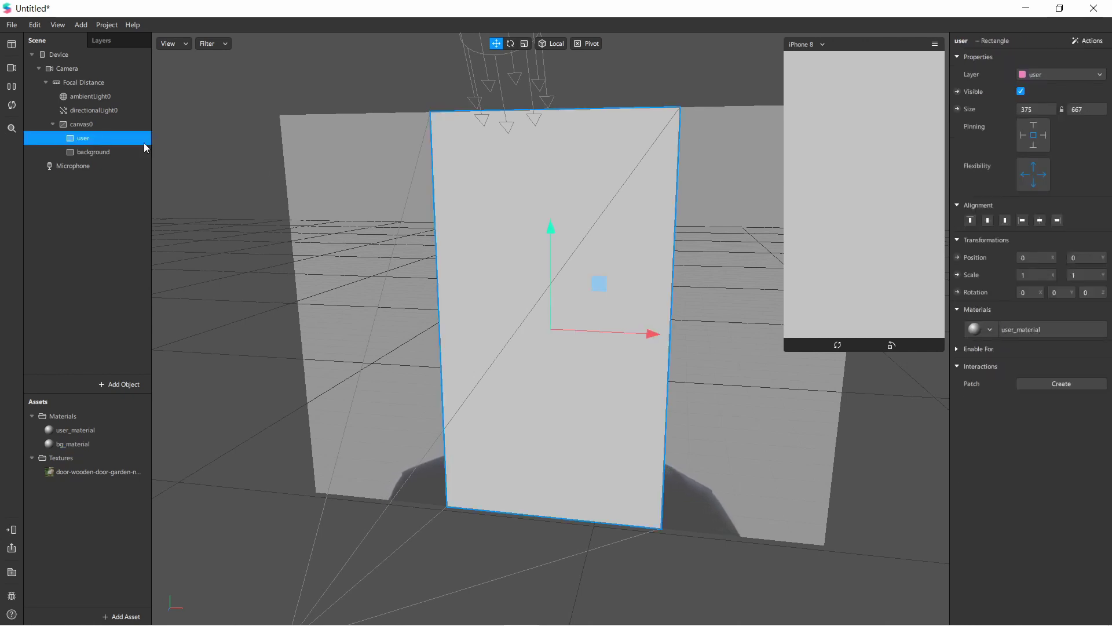
left_click(84, 435)
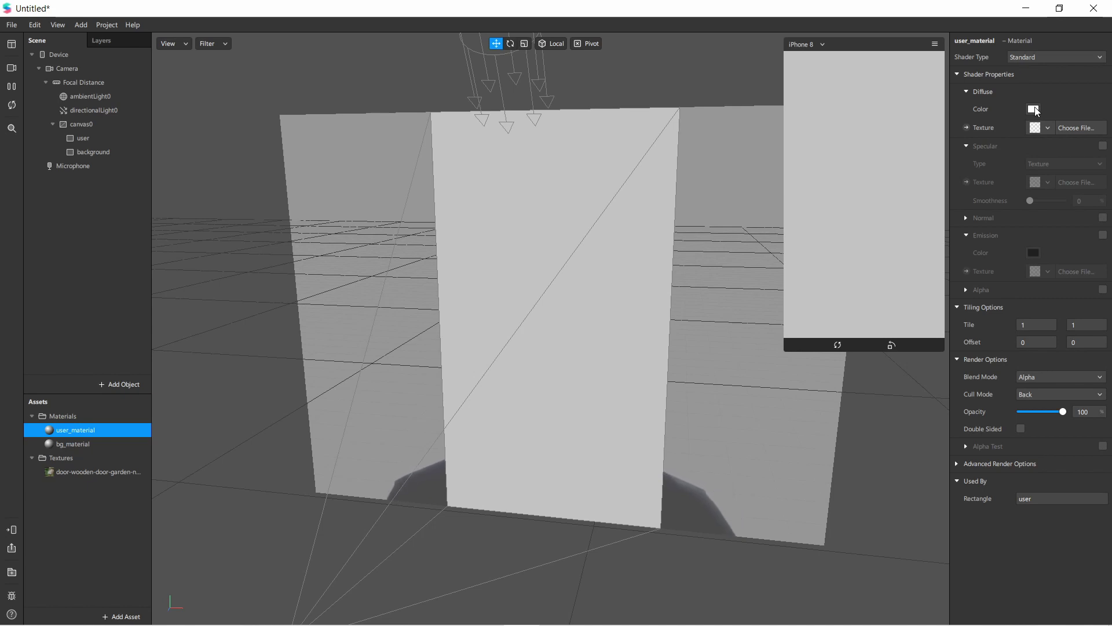
left_click(1033, 109)
left_click(674, 204)
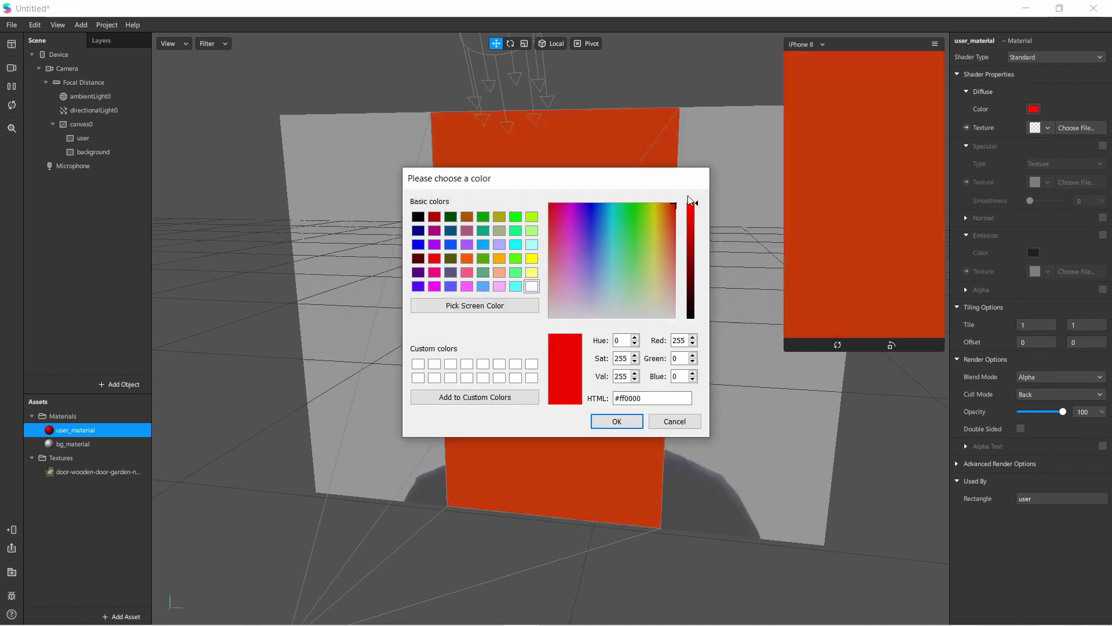
left_click(616, 421)
Set the diffuse color of the background rectangle's bg_material to blue, #0059ff
left_click(91, 153)
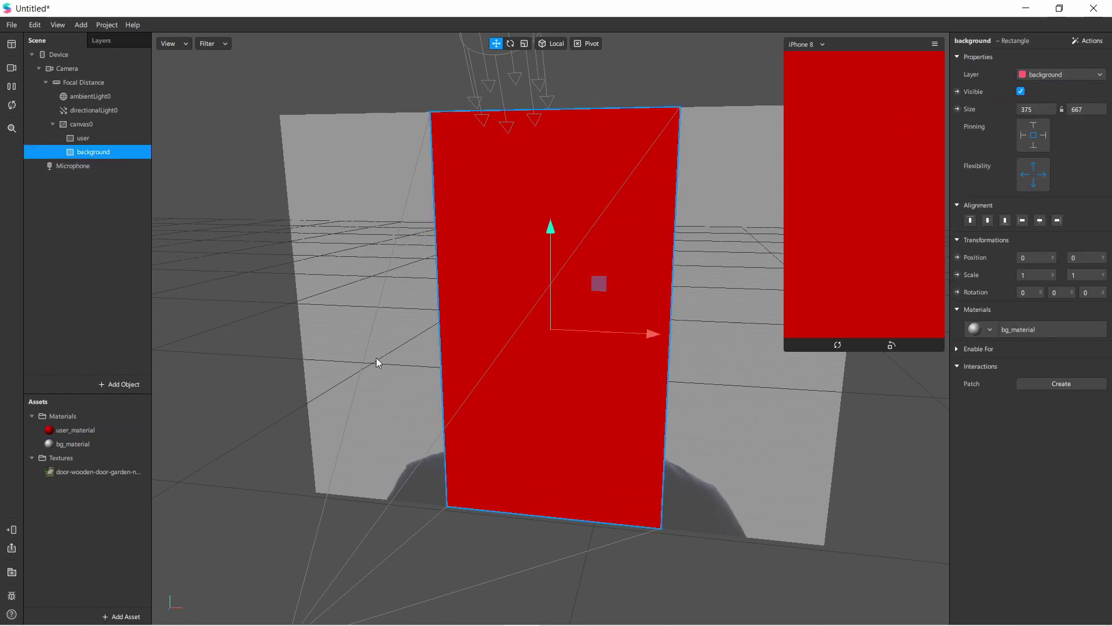
left_click(96, 444)
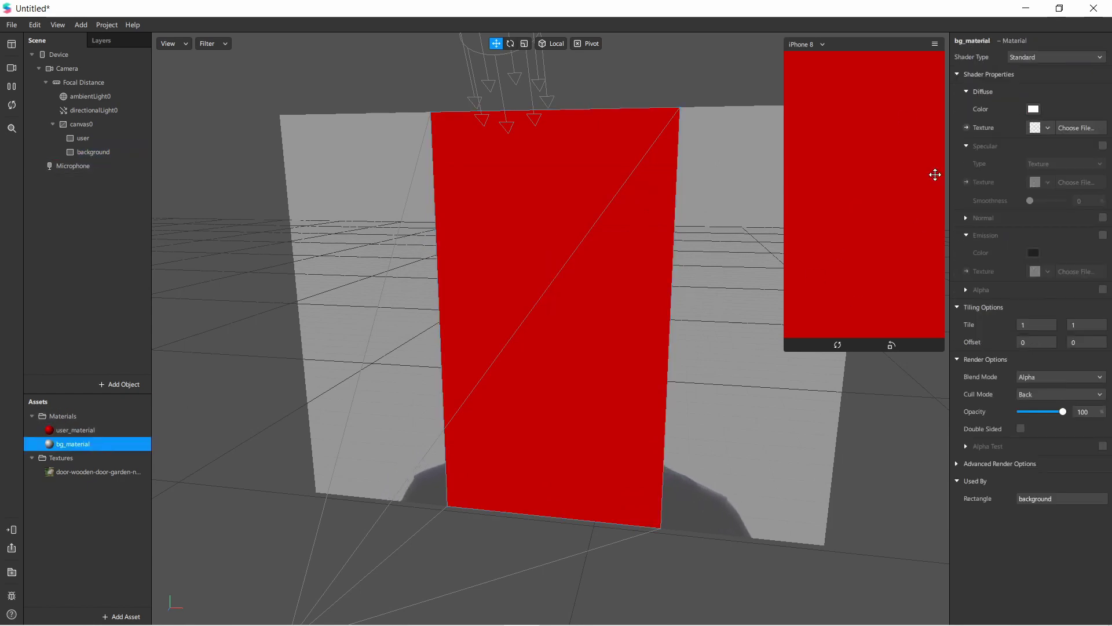
left_click(1035, 109)
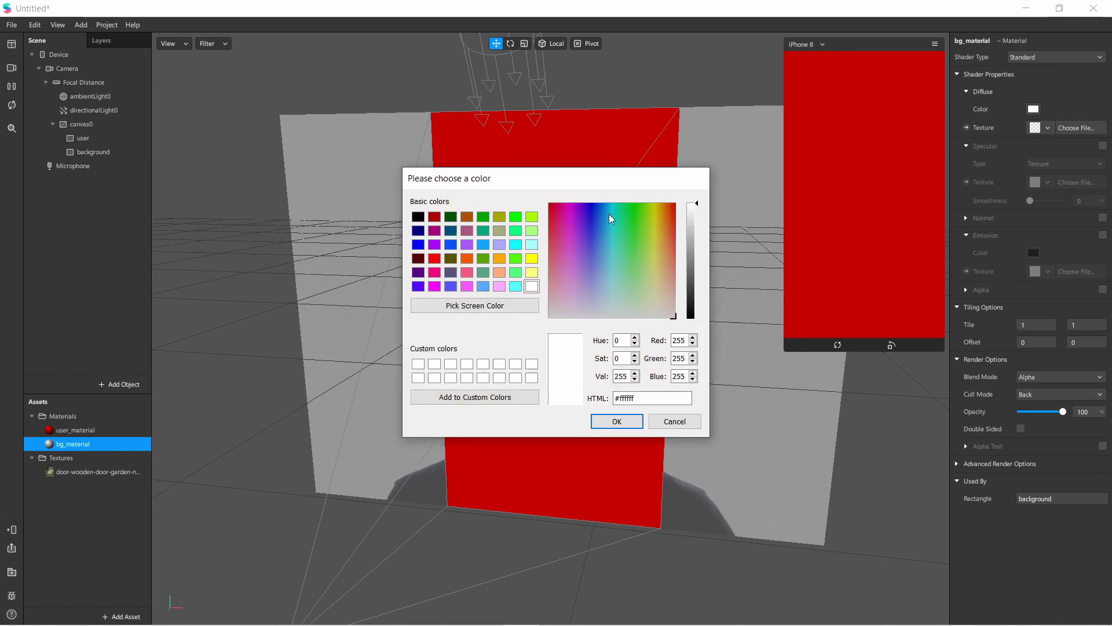
left_click_drag(610, 218, 599, 190)
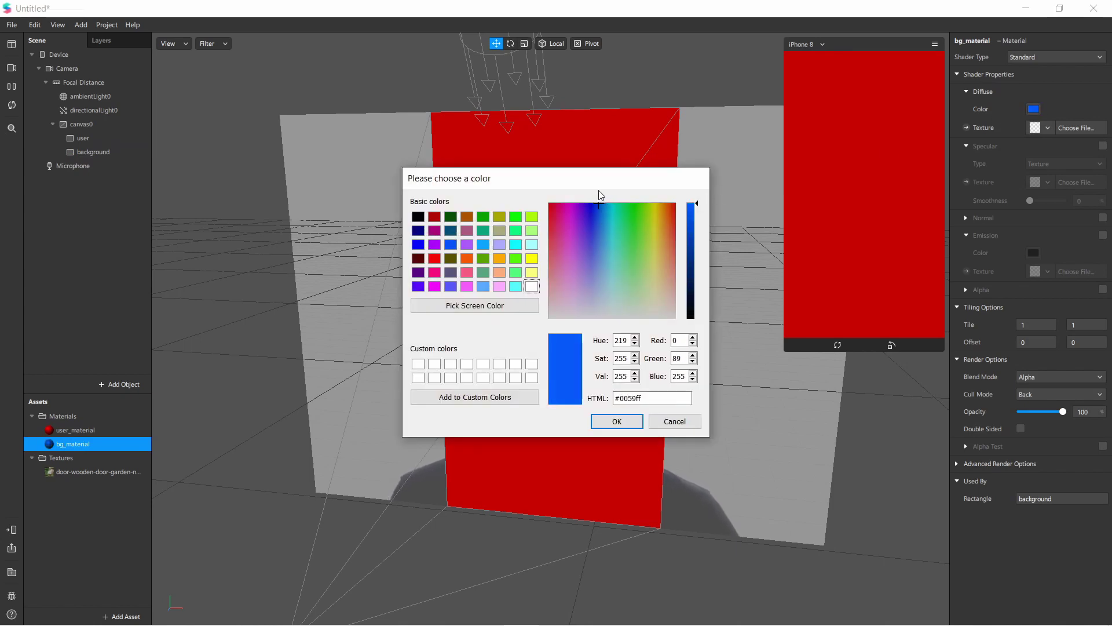
left_click(617, 420)
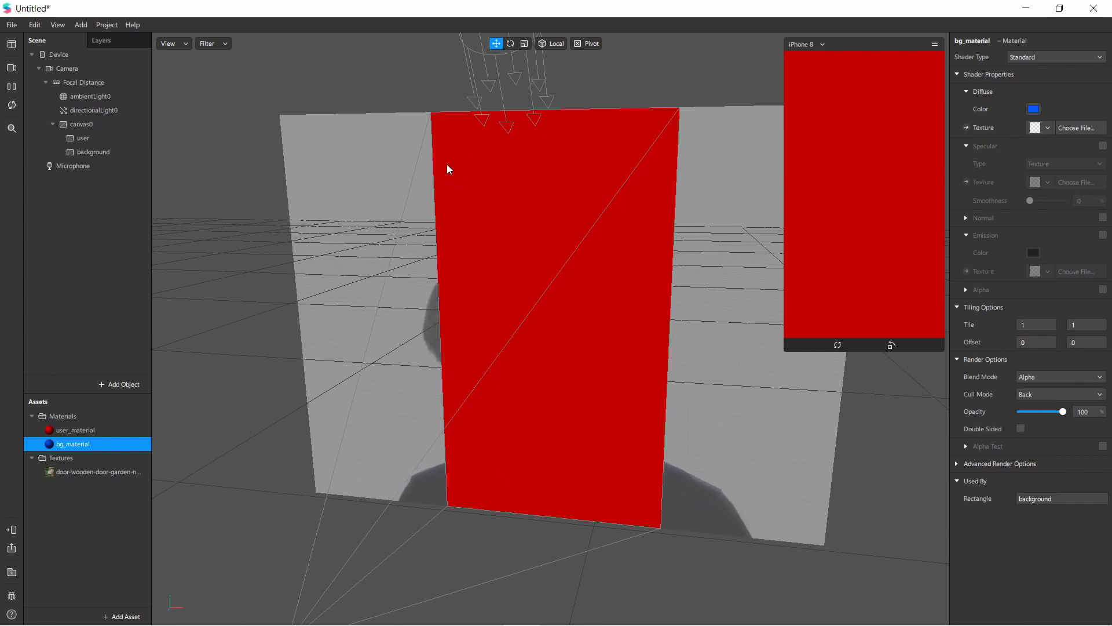
Reorder the layers so that the user layer sits below the background layer
left_click(120, 42)
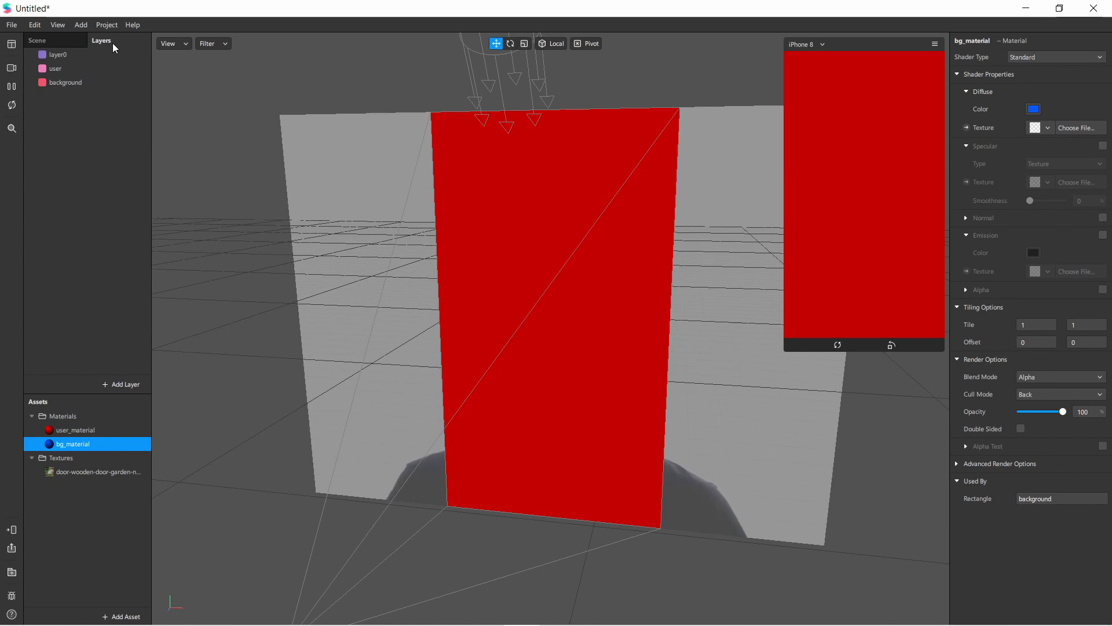
left_click(72, 71)
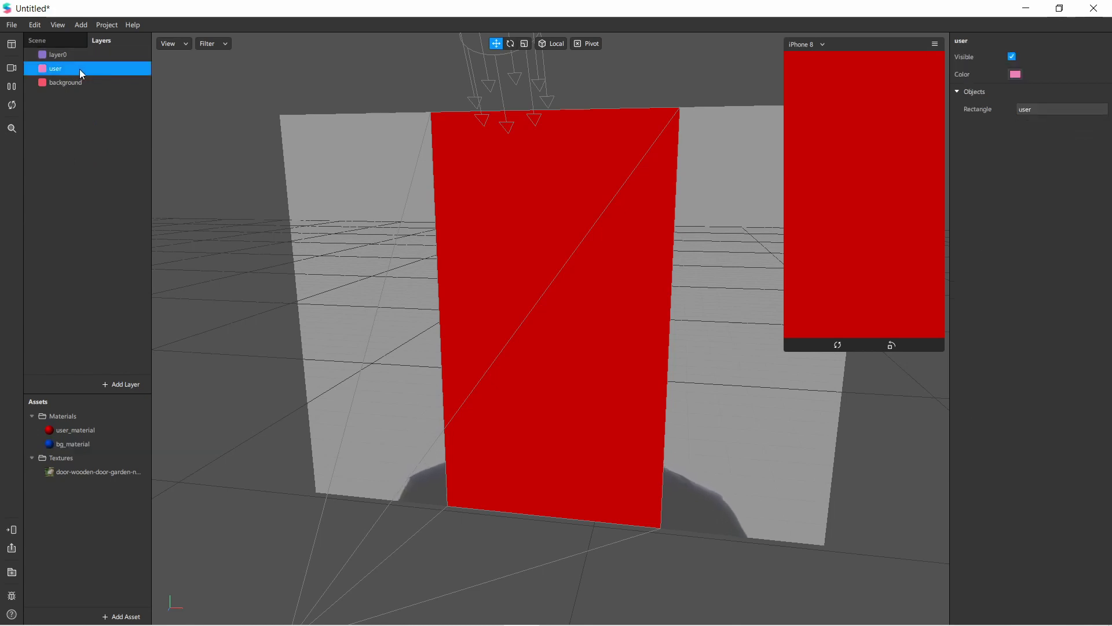
left_click_drag(78, 69, 82, 101)
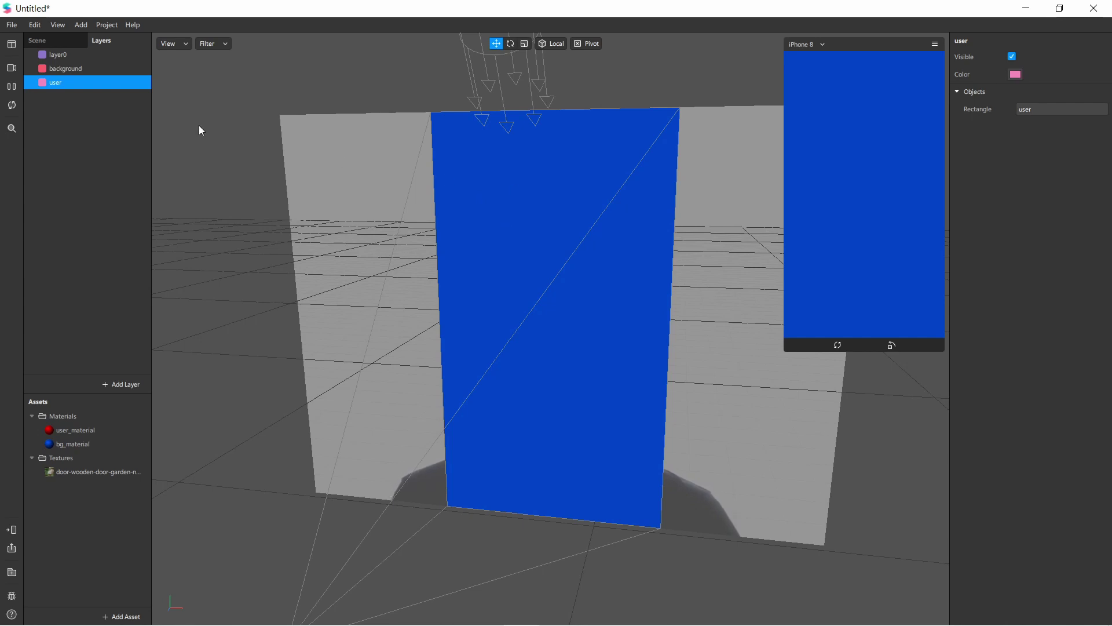
Move the background layer back below the user layer in the layer order
left_click(79, 69)
left_click_drag(78, 68, 81, 96)
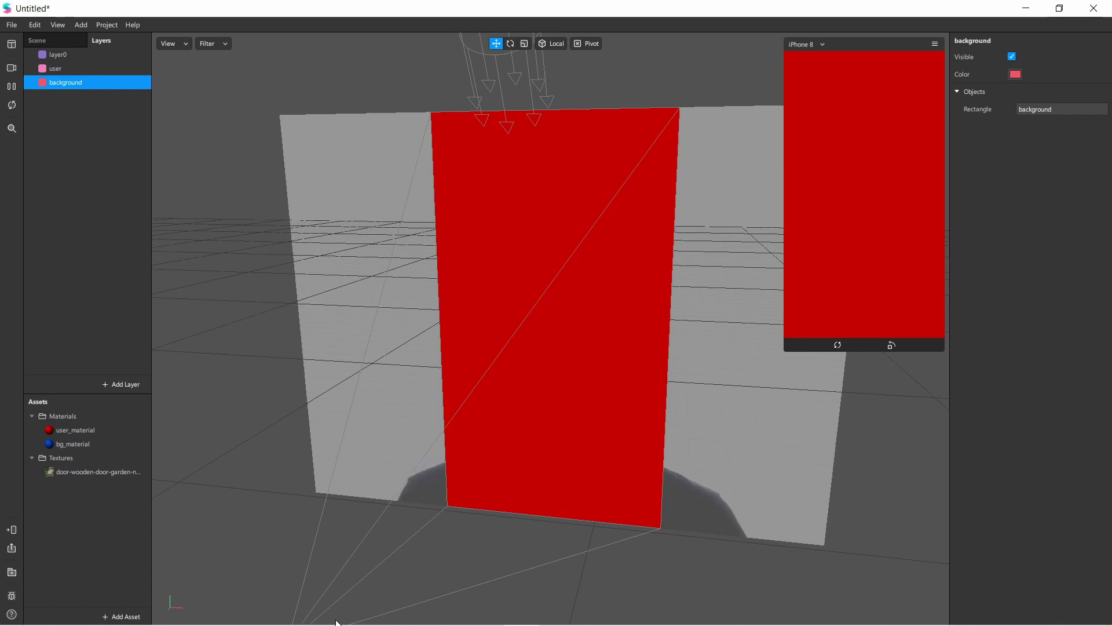
left_click(110, 211)
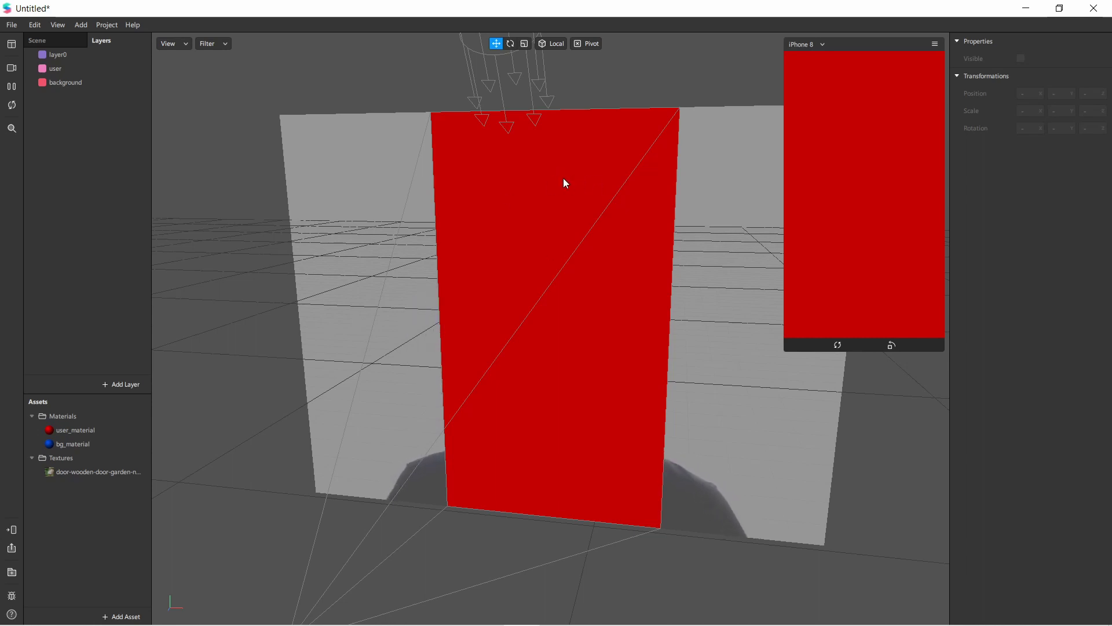
Add texture extraction and person segmentation to the camera, and review the settings of both resulting textures
left_click(58, 42)
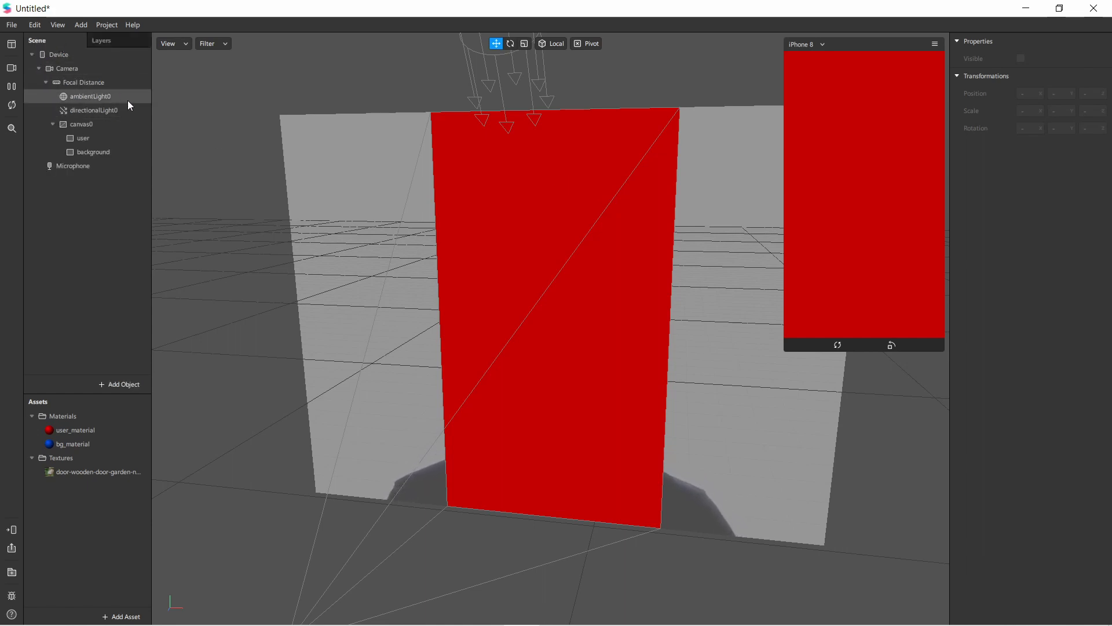
left_click(80, 72)
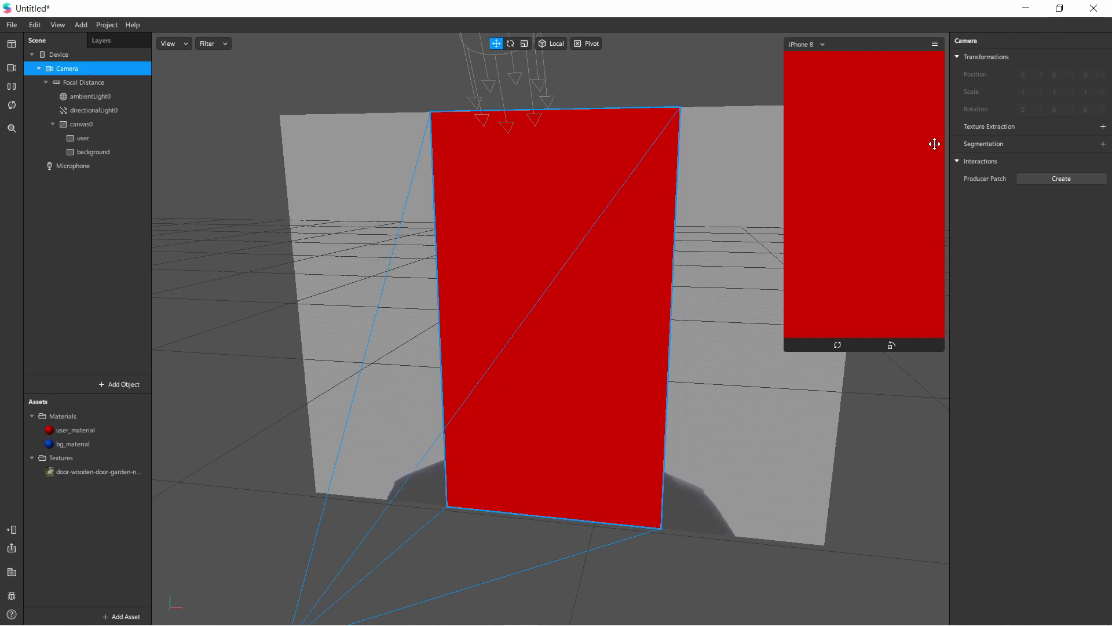
left_click(1103, 128)
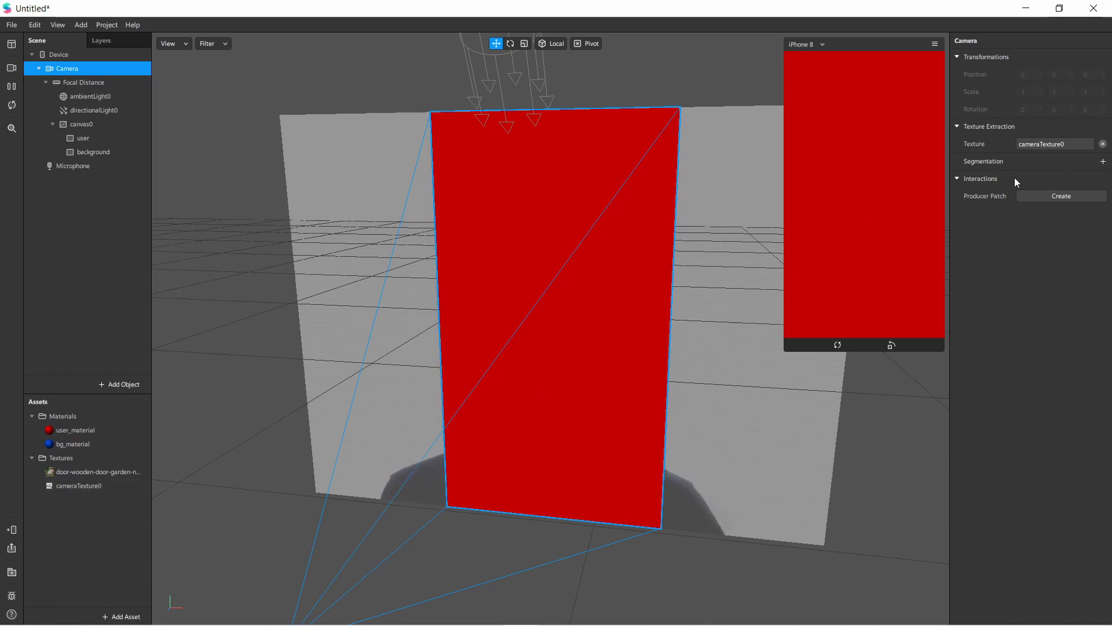
left_click(1103, 163)
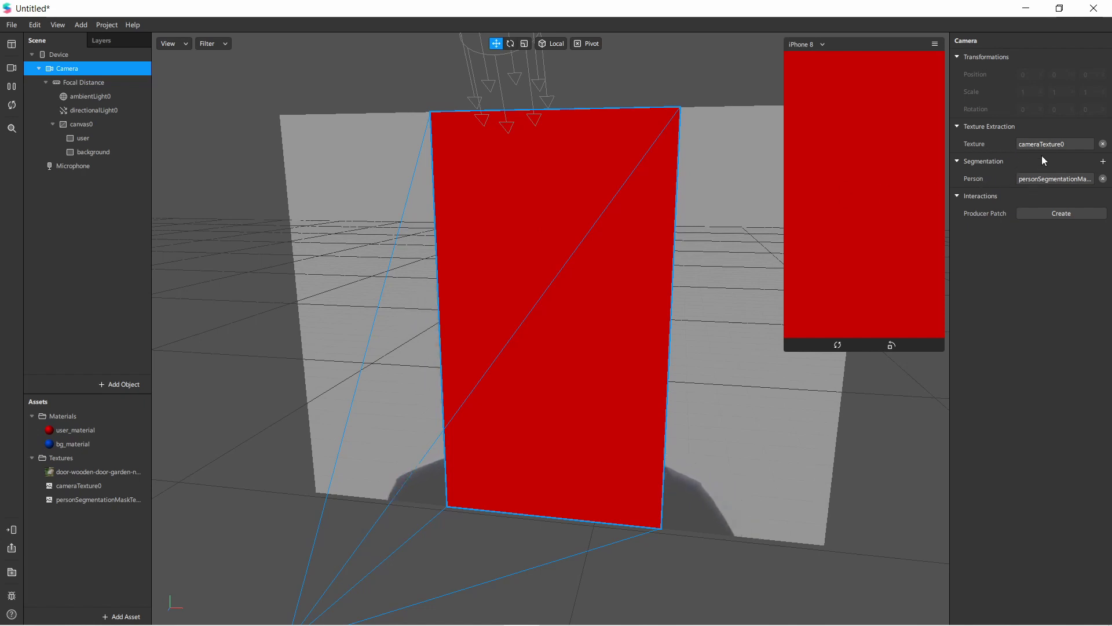
left_click(117, 481)
left_click(90, 500)
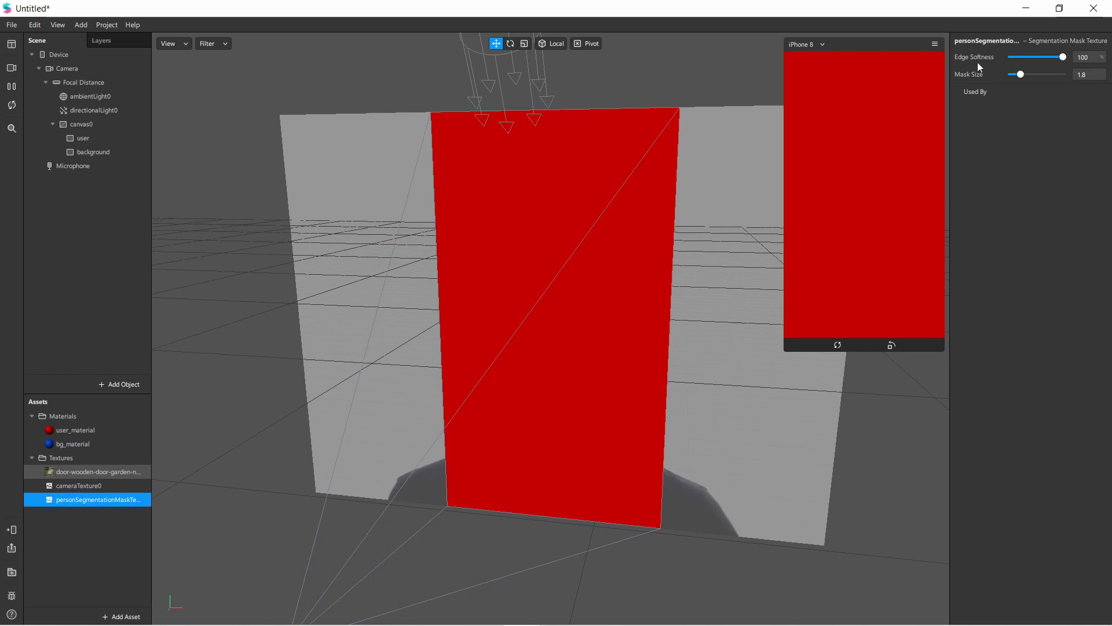
left_click(88, 480)
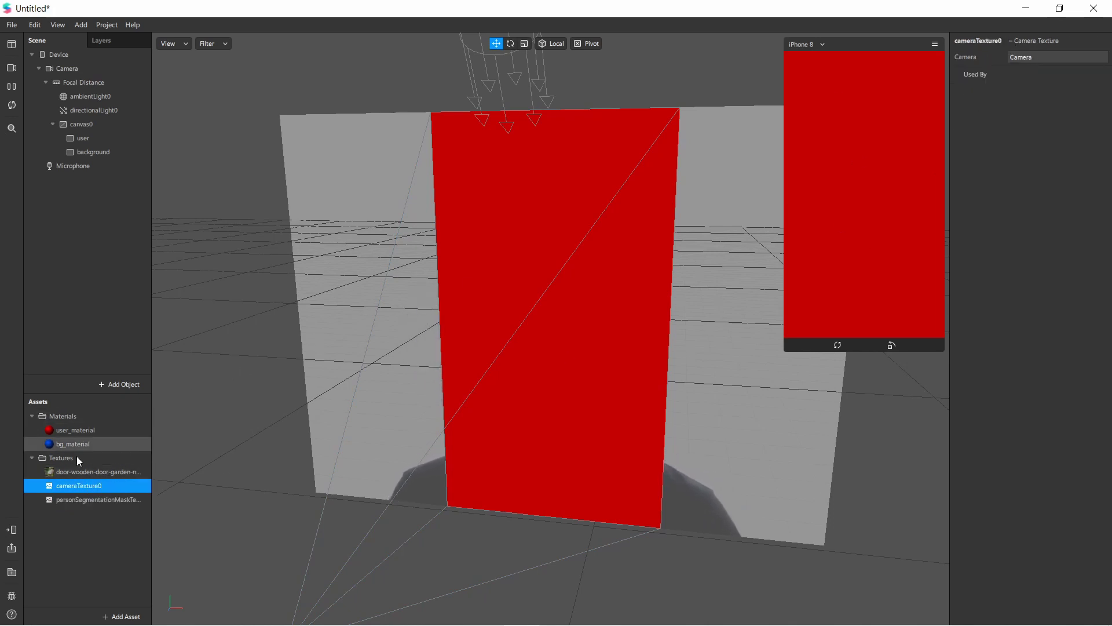
left_click(84, 501)
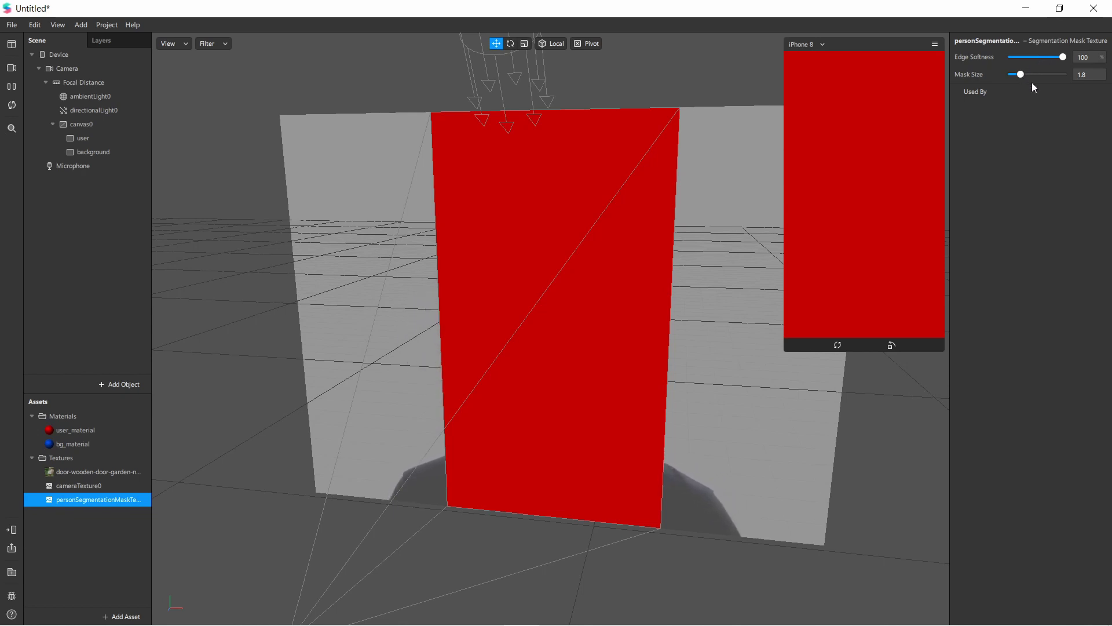
Change the shader type of the user rectangle's user_material to Flat
left_click(105, 145)
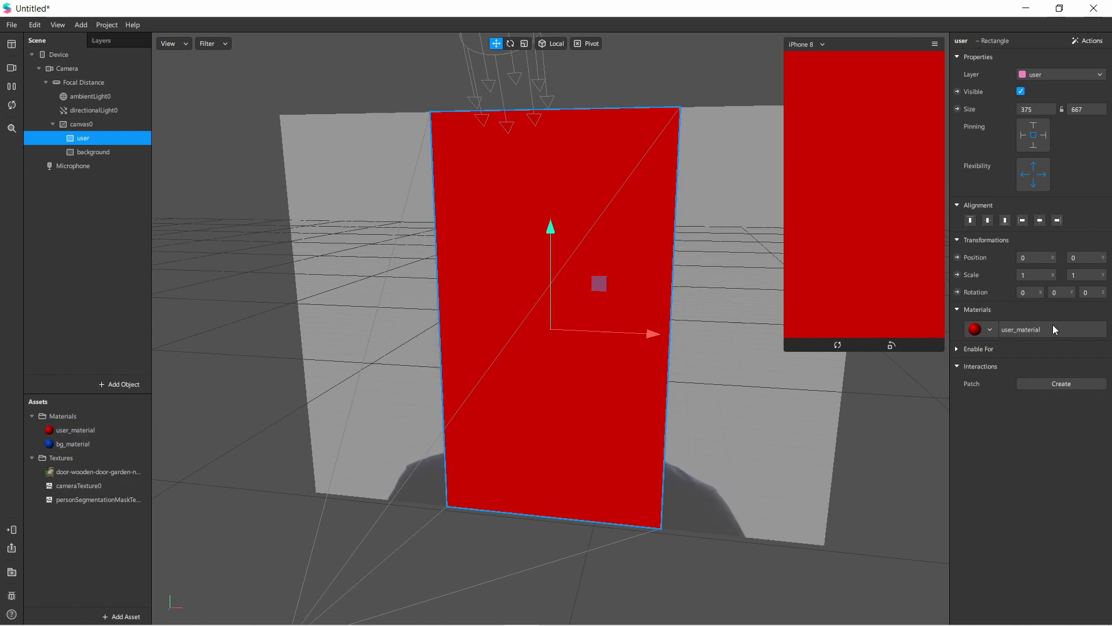
left_click(1024, 333)
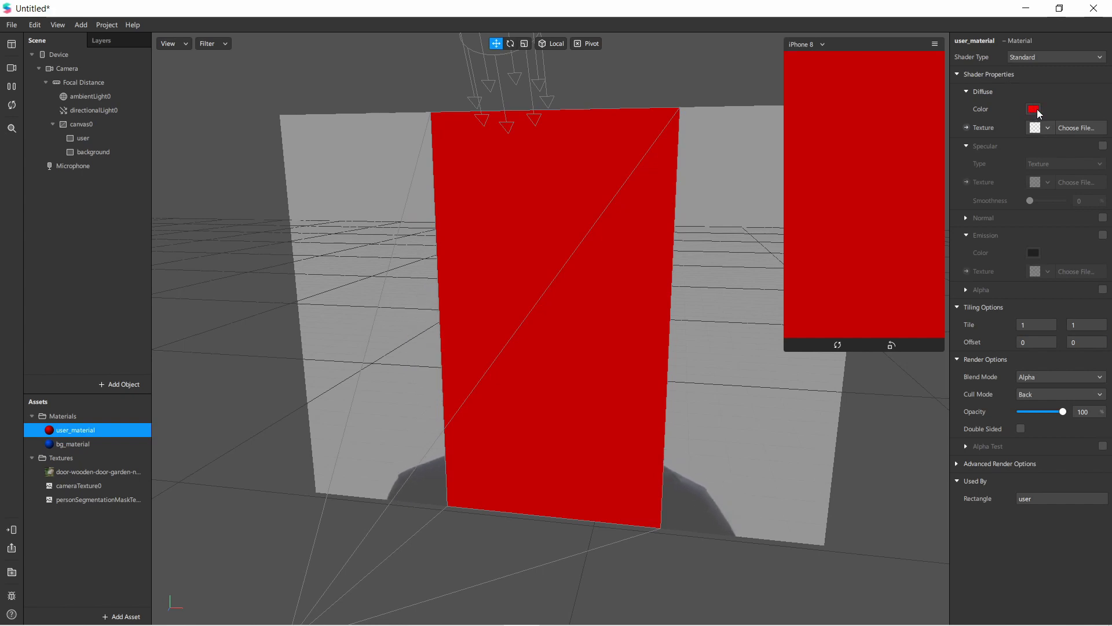
left_click(1060, 58)
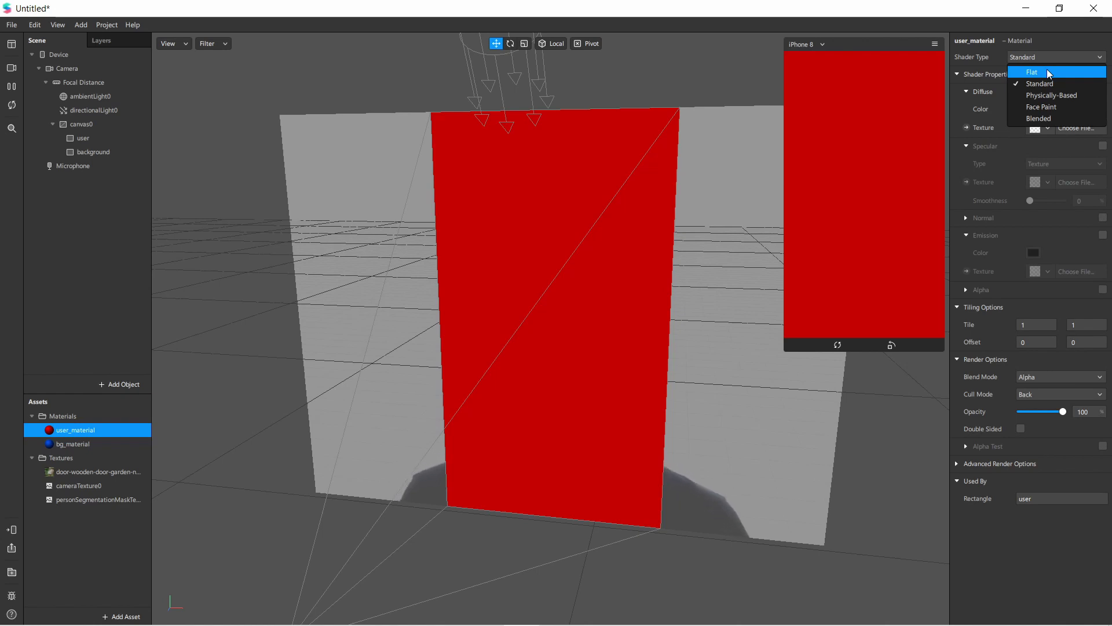
left_click(1049, 73)
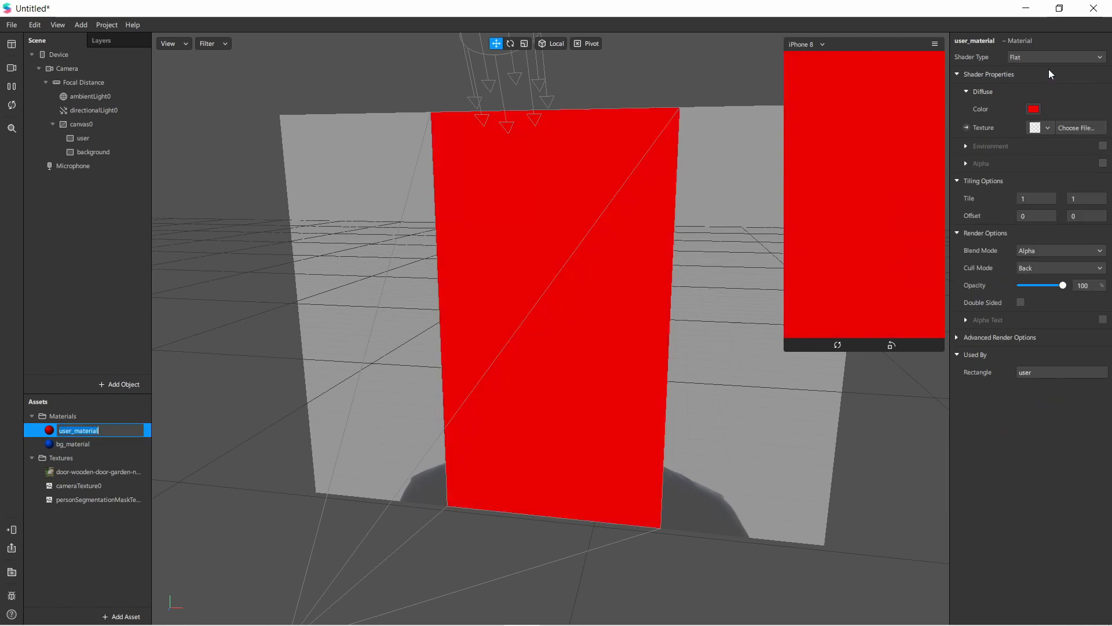
Set user_material's diffuse color to white and use cameraTexture0 as its diffuse texture
left_click(1033, 108)
left_click_drag(643, 257, 543, 316)
left_click(616, 421)
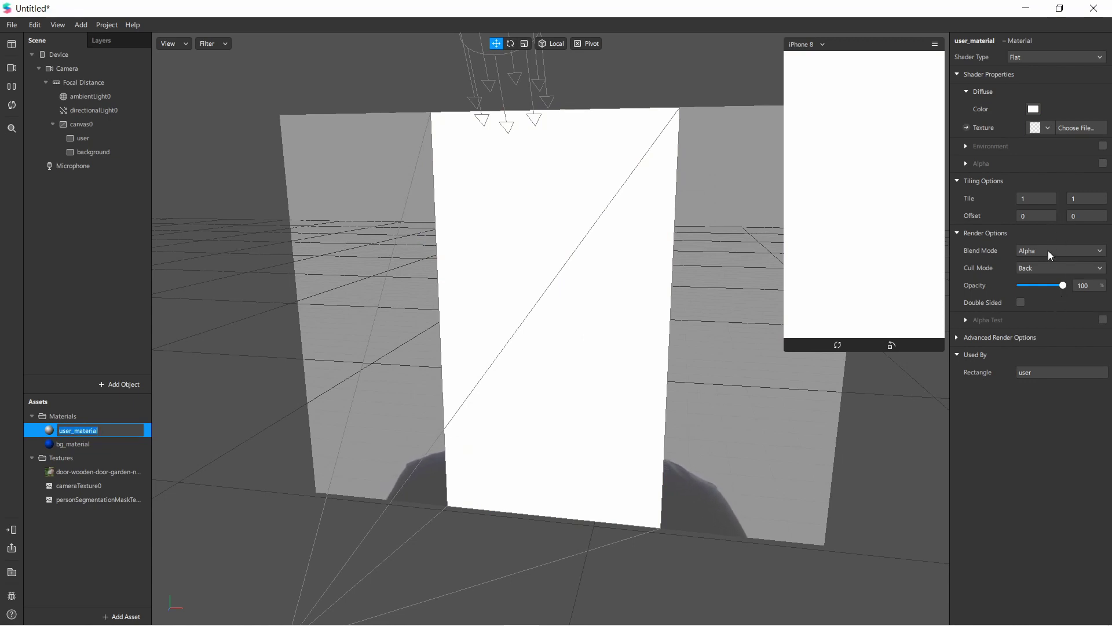
left_click(1035, 128)
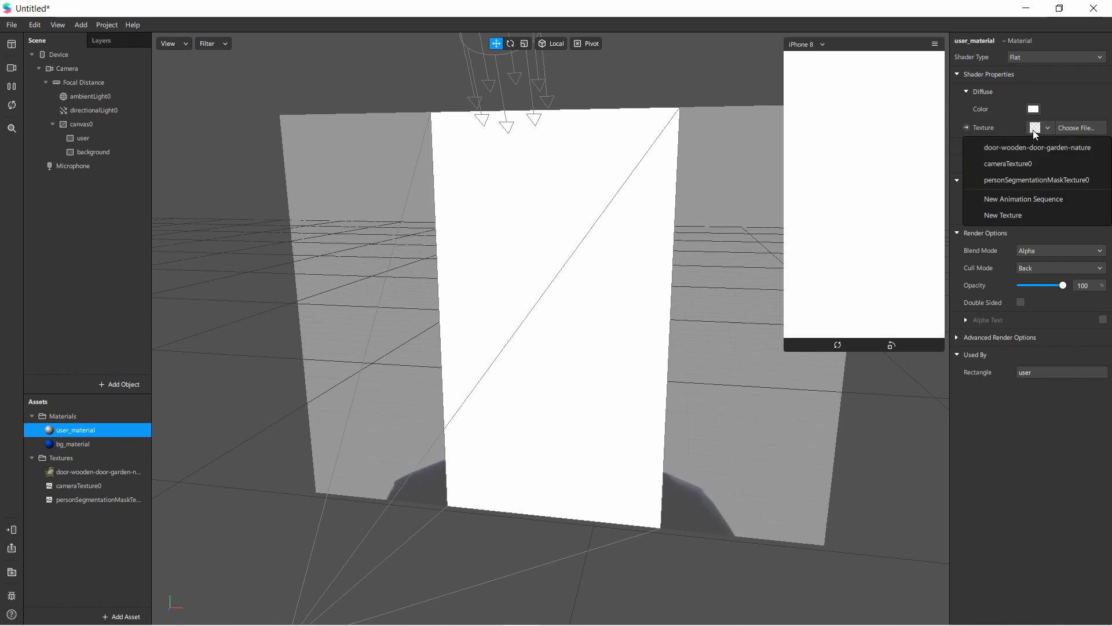
left_click(1023, 163)
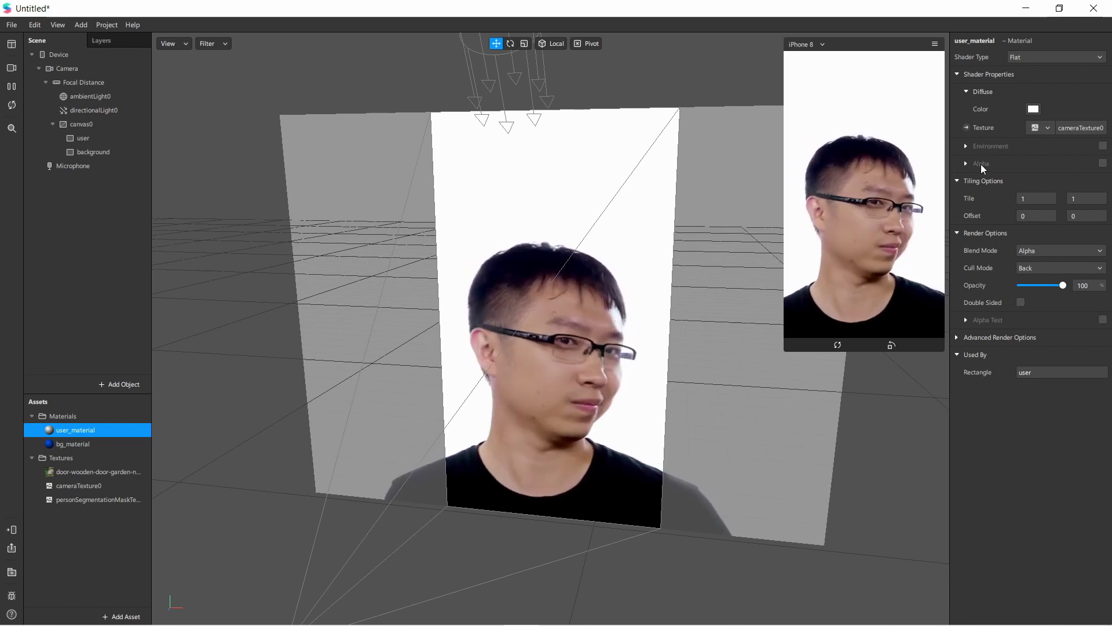
Enable alpha on user_material with personSegmentationMaskTexture0 as its alpha texture, and enlarge the device preview
left_click(1102, 163)
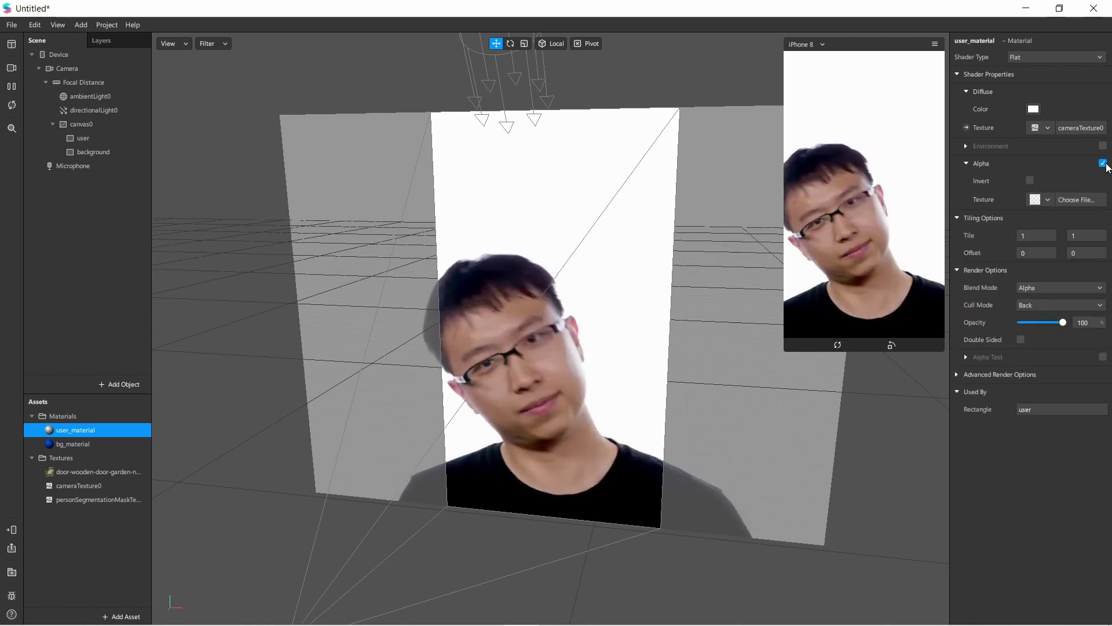
left_click(1035, 200)
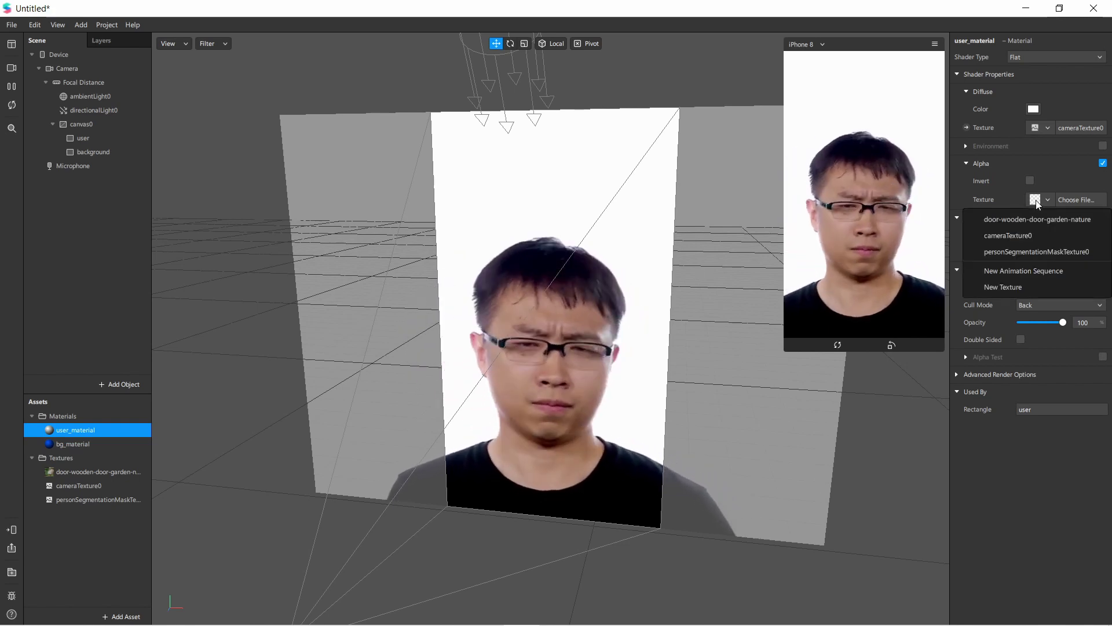
left_click(1013, 252)
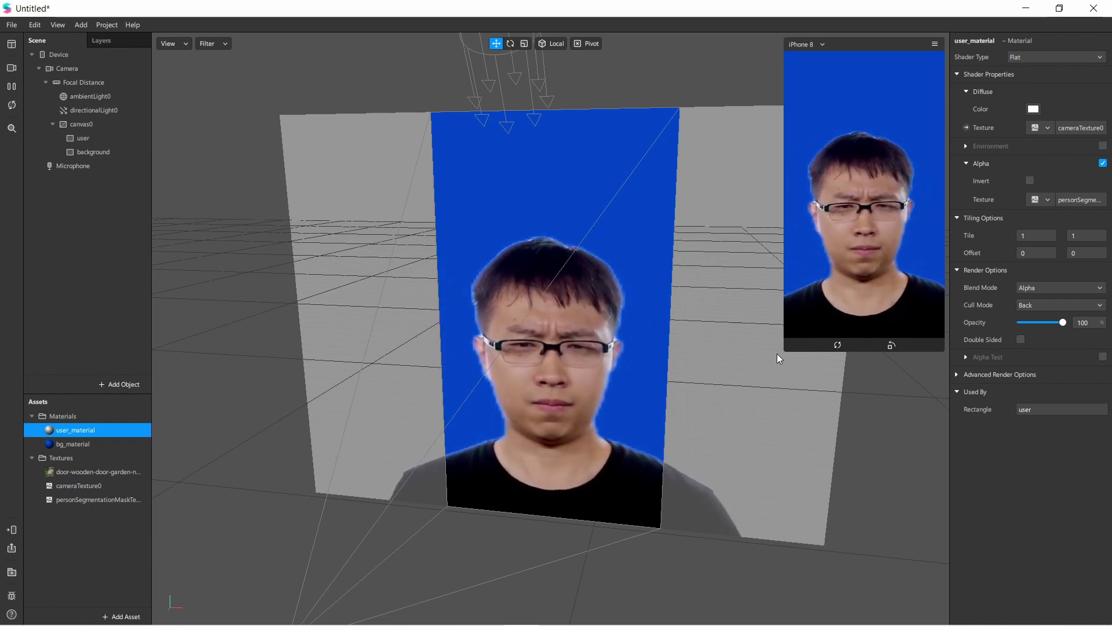
left_click_drag(784, 351, 729, 331)
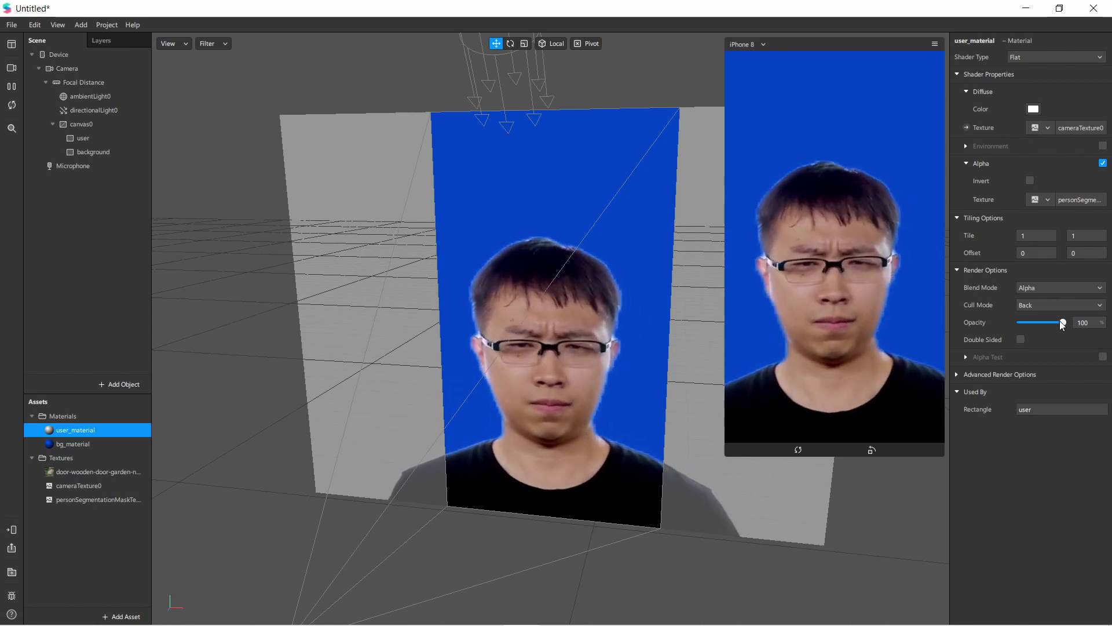
Try adjusting user_material's opacity and inverting its alpha mask, restoring 100% opacity and the non-inverted mask
mouse_move(1062, 323)
left_mouse_down()
mouse_move(1021, 325)
mouse_move(1065, 321)
left_mouse_up()
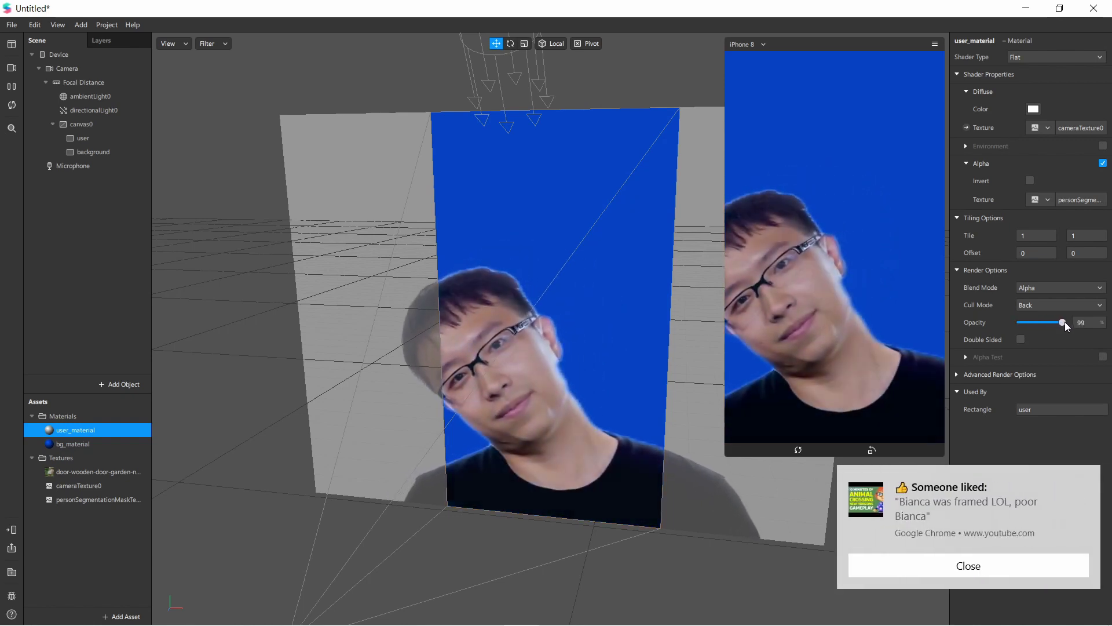
left_click(1034, 565)
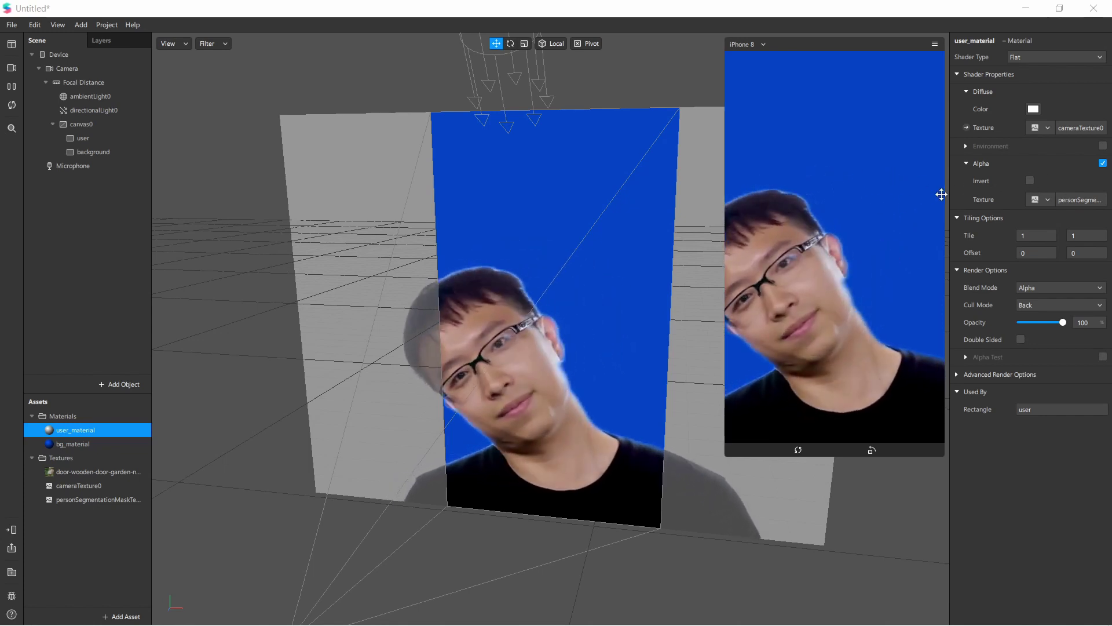
left_click(1029, 181)
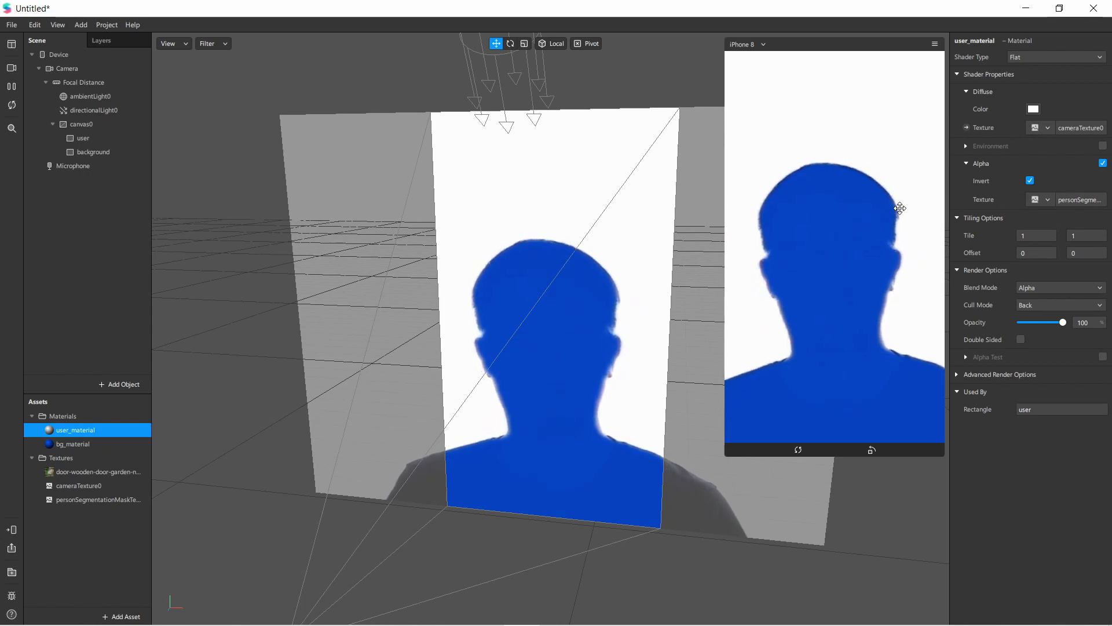
left_click(1030, 181)
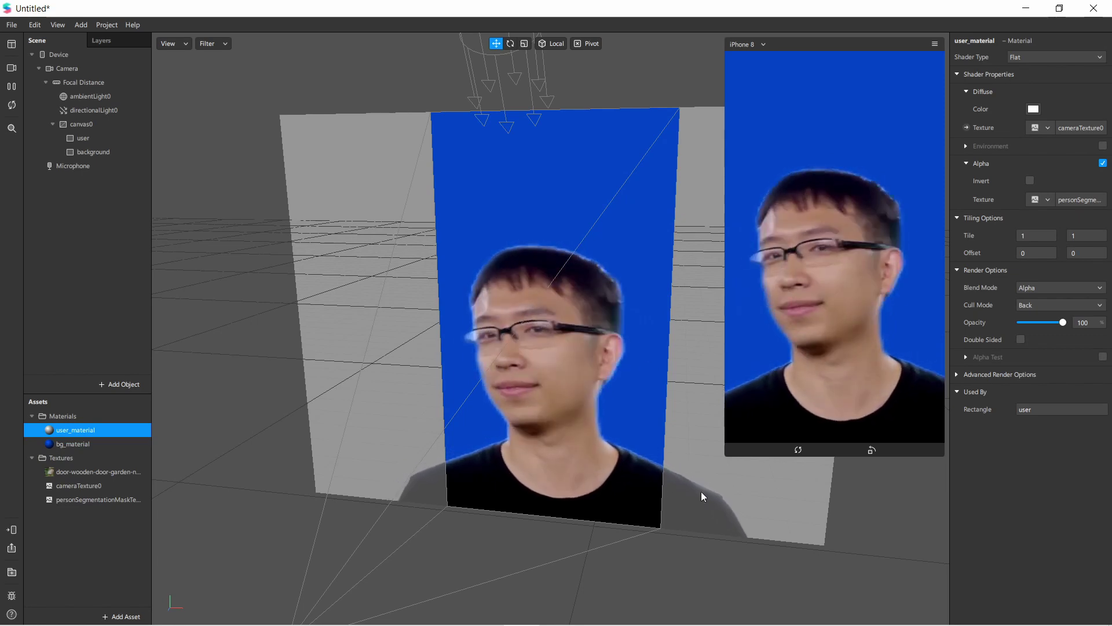
Turn on the no-compression option for the door-wooden-door-garden-nature texture
mouse_move(715, 490)
left_mouse_down()
mouse_move(616, 498)
mouse_move(717, 481)
left_mouse_up()
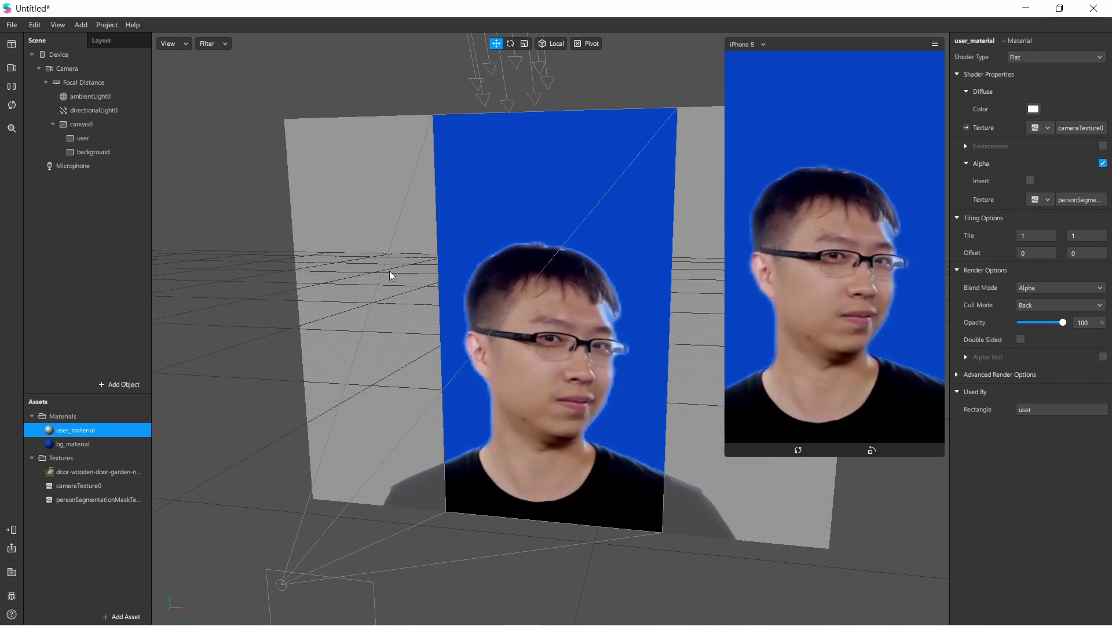
left_click(100, 471)
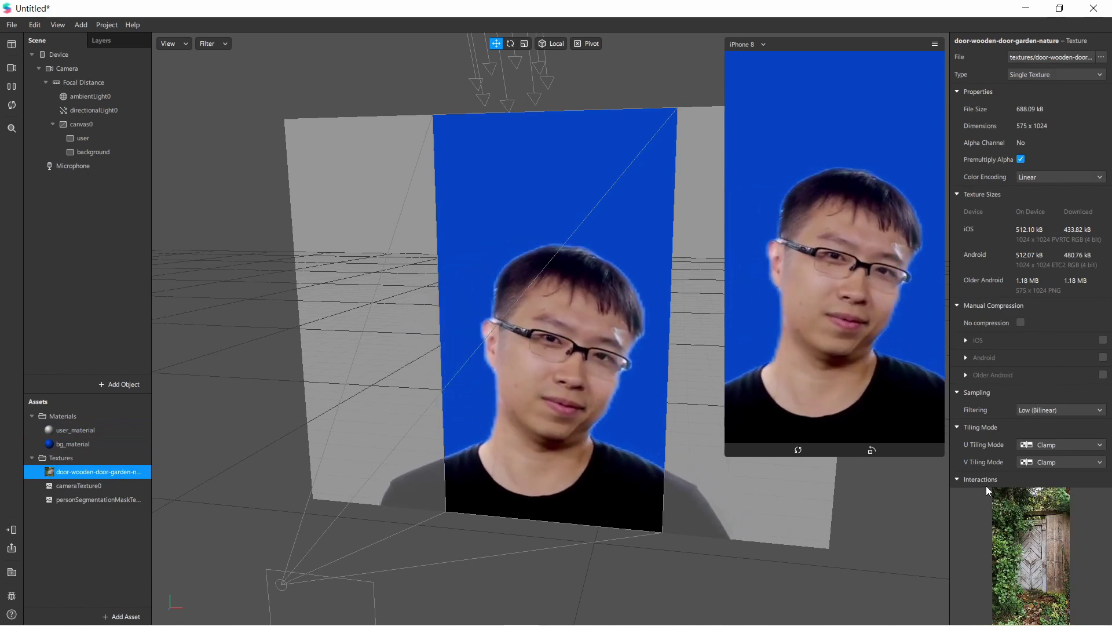
left_click(1022, 325)
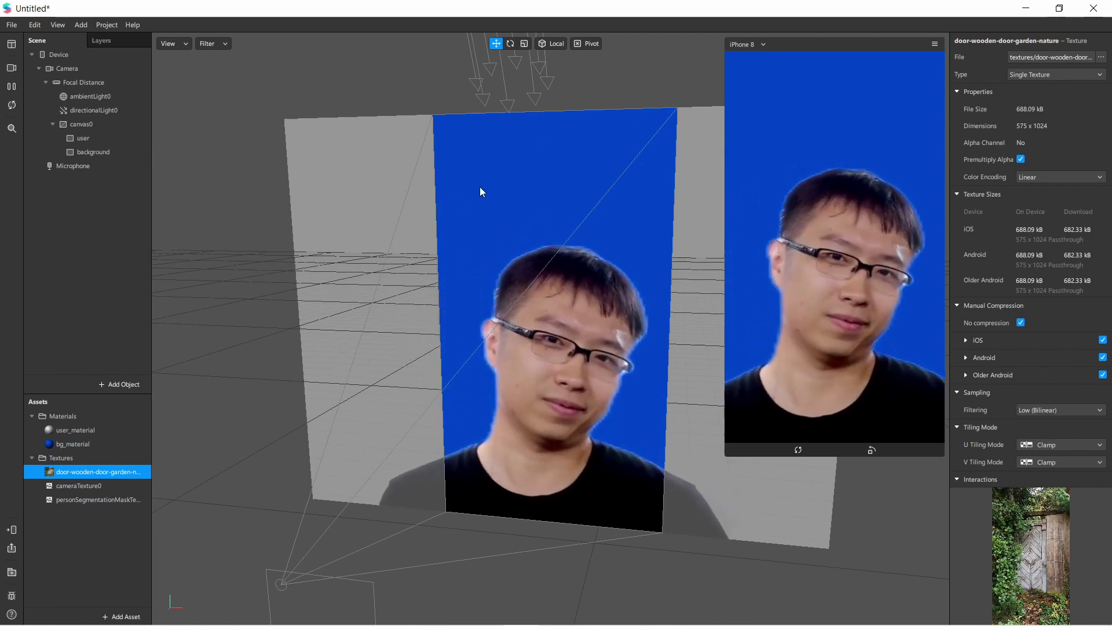
Change the shader type of the background rectangle's bg_material to Flat
left_click(109, 151)
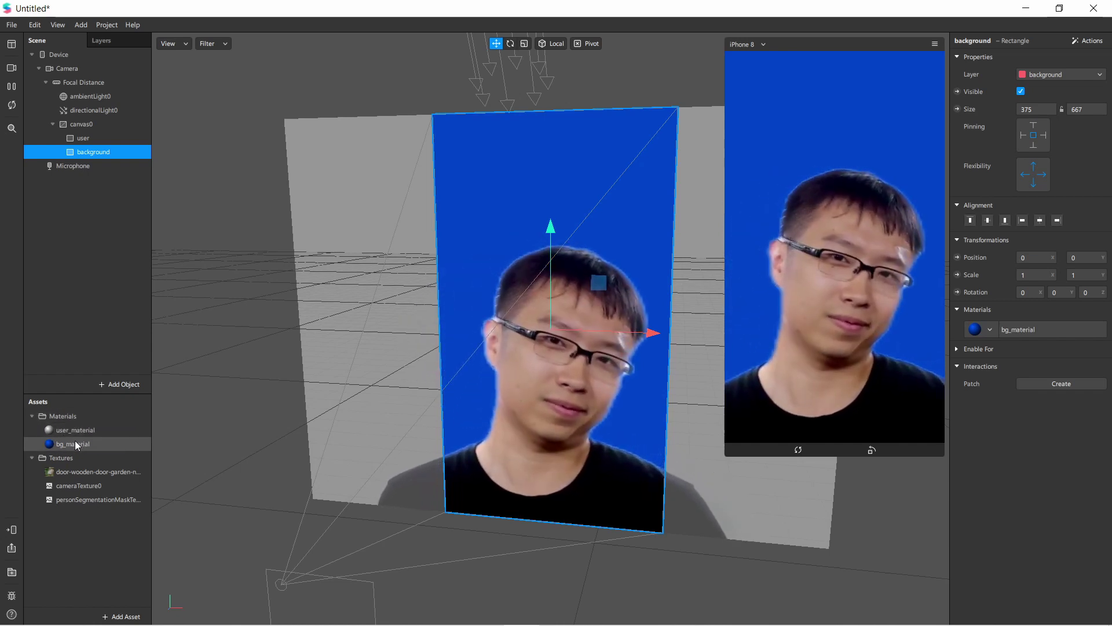
left_click(75, 441)
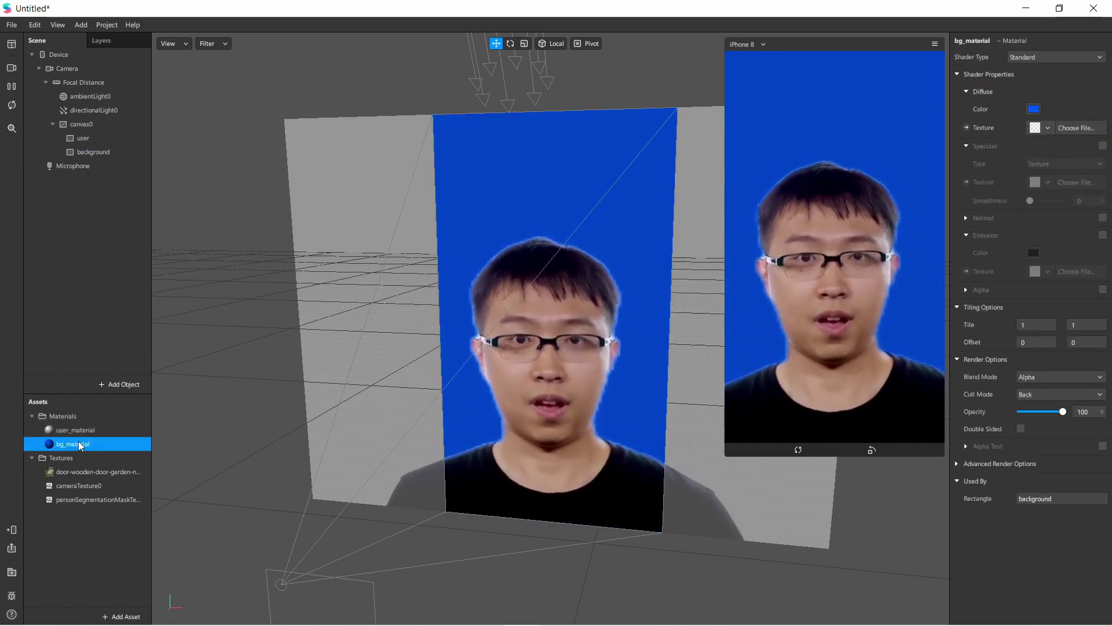
left_click(1060, 57)
left_click(1049, 70)
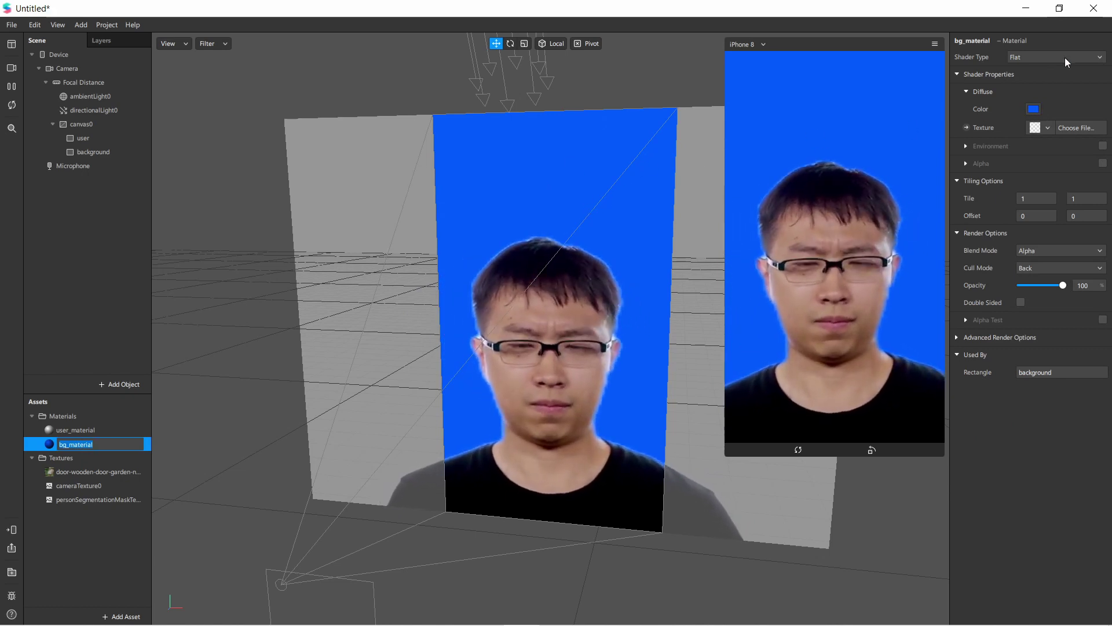
Set bg_material's diffuse color to white (#ffffff) and use door-wooden-door-garden-nature as its diffuse texture
left_click(1034, 109)
left_click_drag(605, 206, 674, 317)
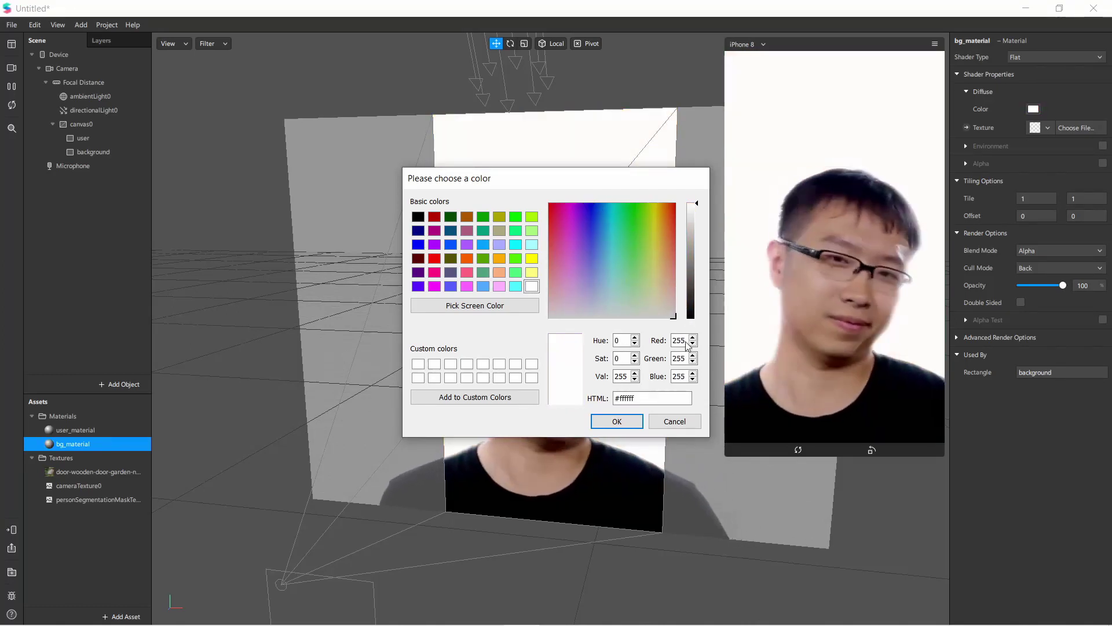
left_click(601, 423)
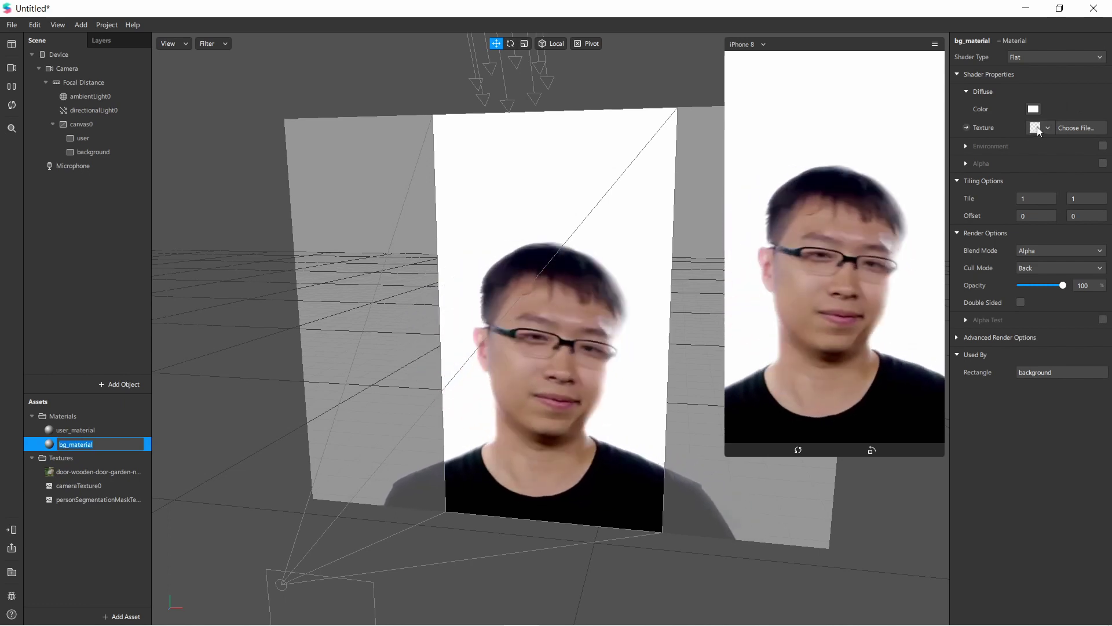
left_click(1036, 127)
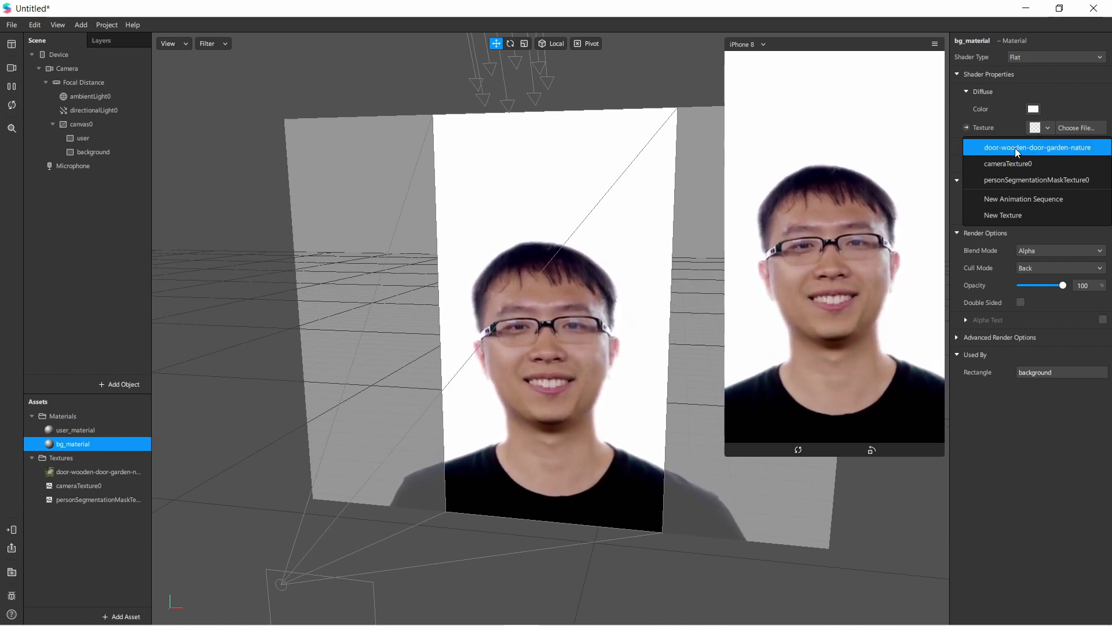
left_click(1061, 148)
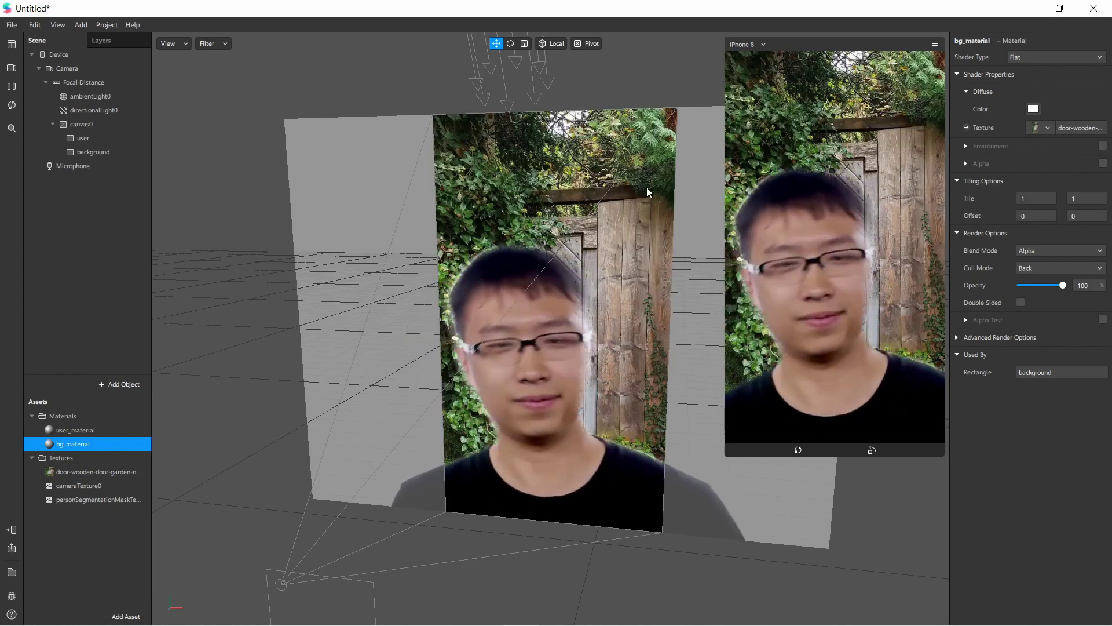
Try out user_material's opacity against the door background and return it to 100%
left_click_drag(405, 301, 415, 286)
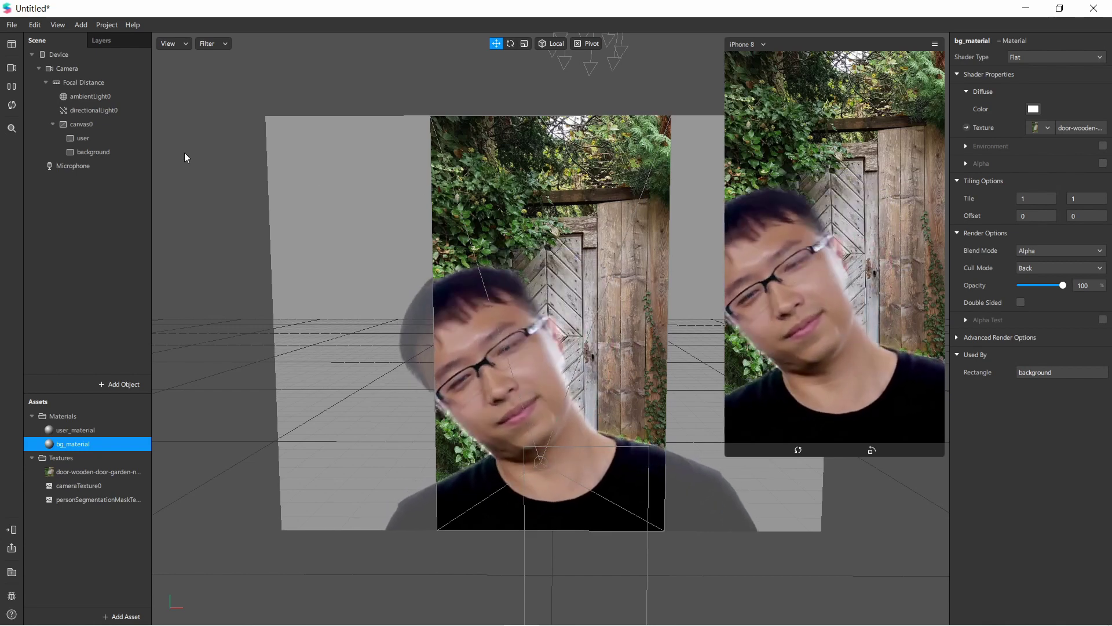
left_click(99, 429)
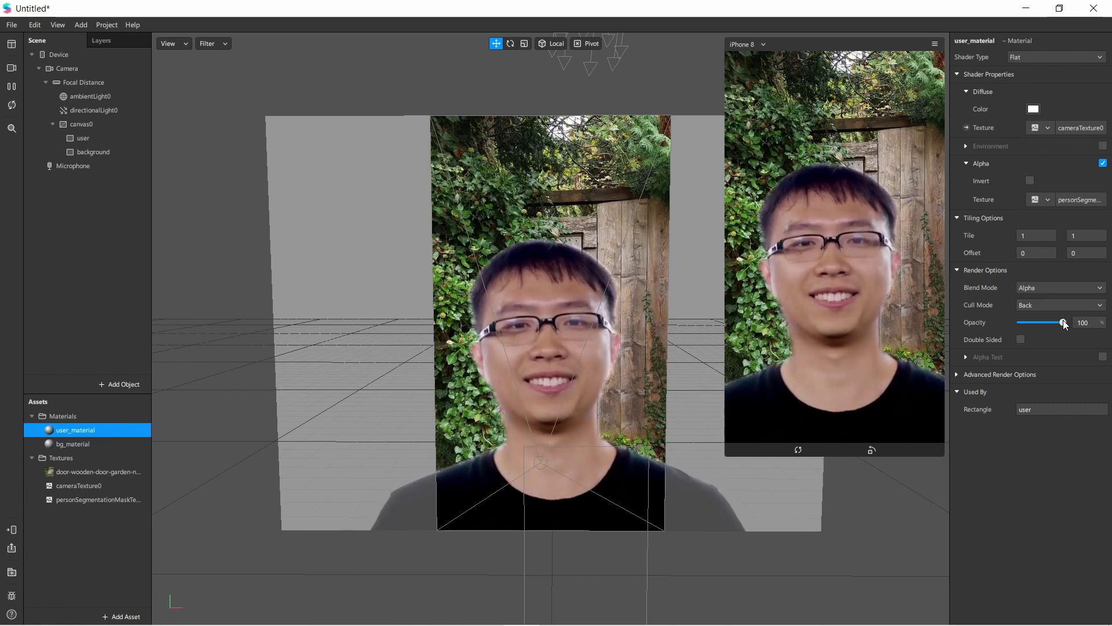
mouse_move(1063, 322)
left_mouse_down()
mouse_move(1024, 323)
mouse_move(1077, 318)
left_mouse_up()
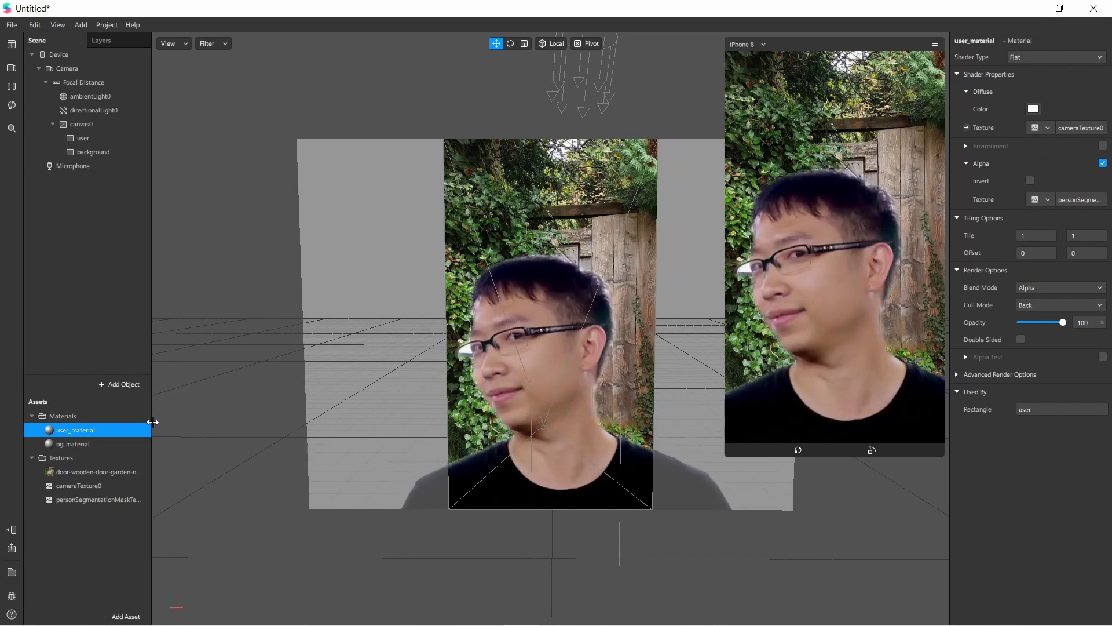
Set the person segmentation mask texture's edge softness to 100% and, after trying larger sizes, its mask size to 2.15
left_click(101, 499)
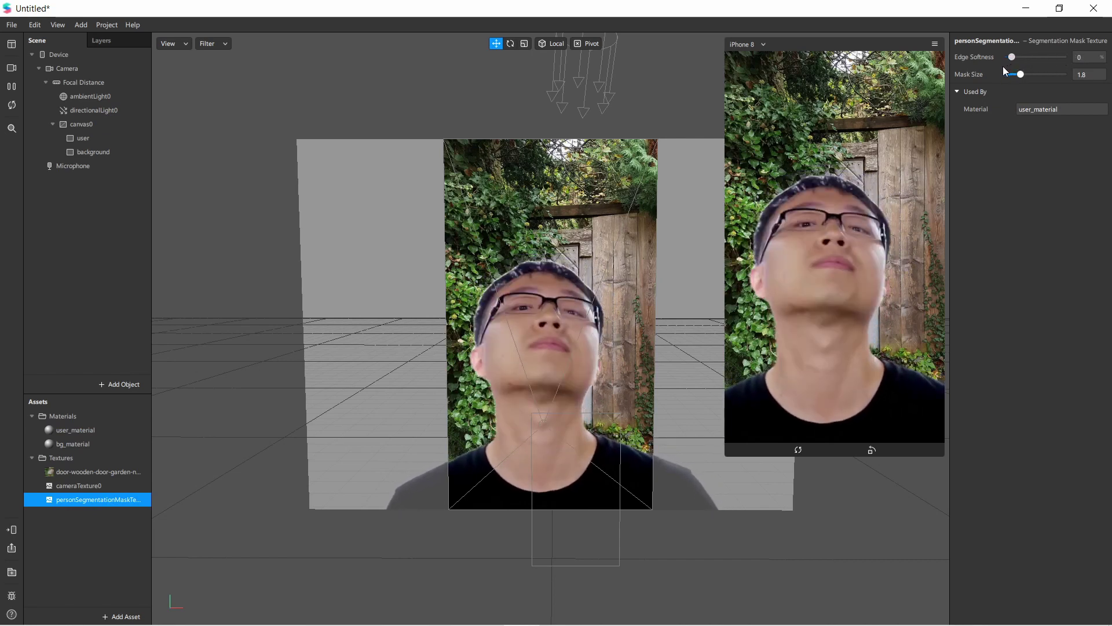
left_click_drag(1011, 58, 1021, 65)
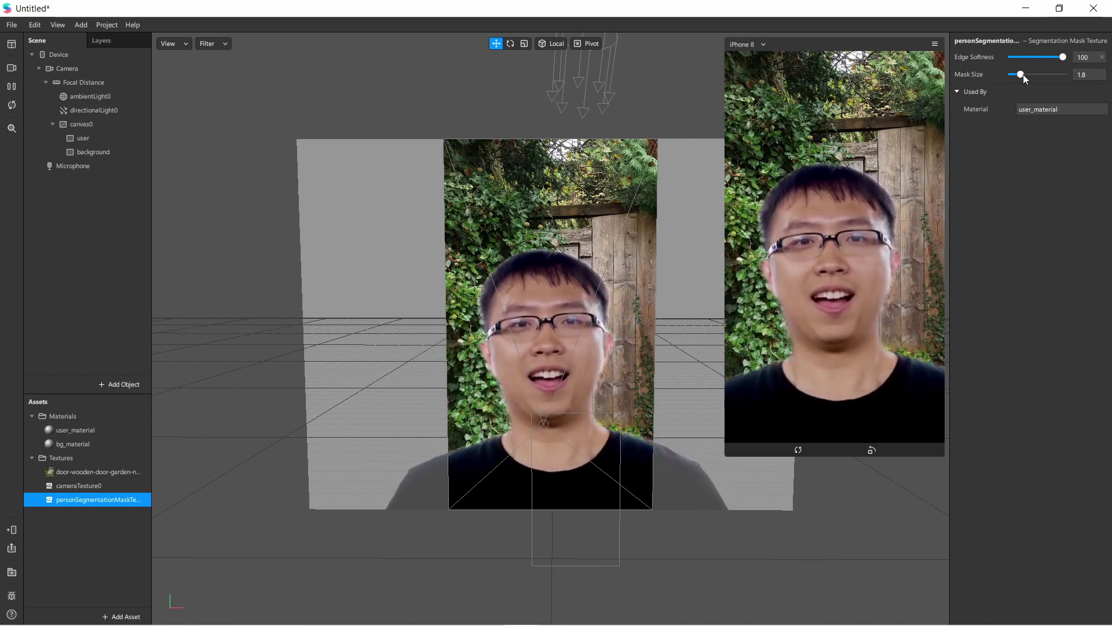
left_click_drag(1023, 75, 1047, 74)
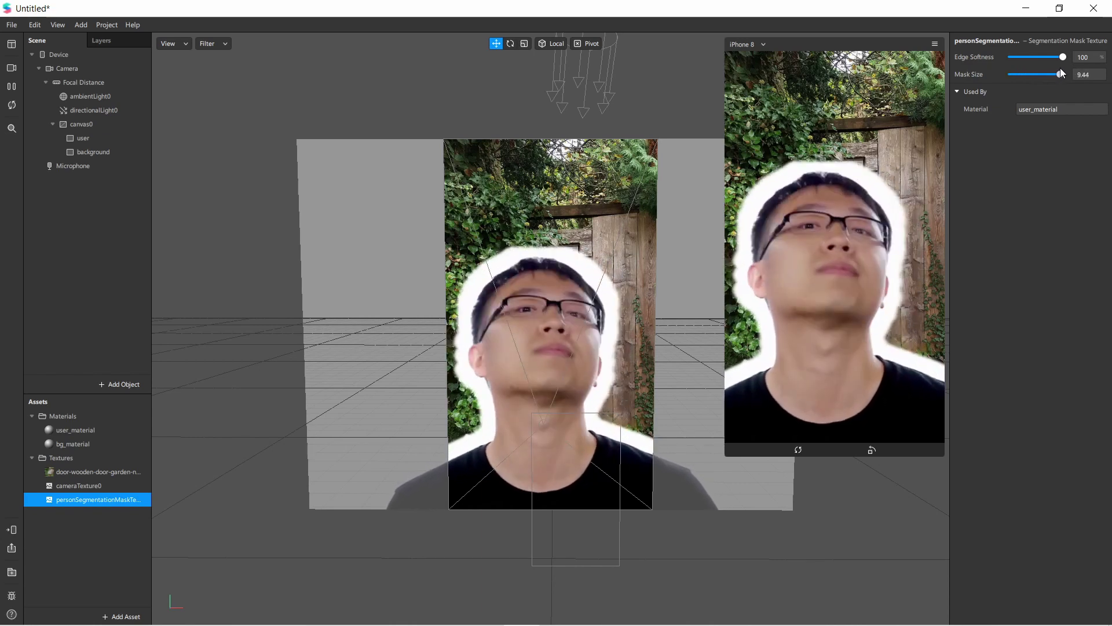
mouse_move(1050, 71)
left_mouse_down()
mouse_move(1034, 73)
mouse_move(1044, 70)
left_mouse_up()
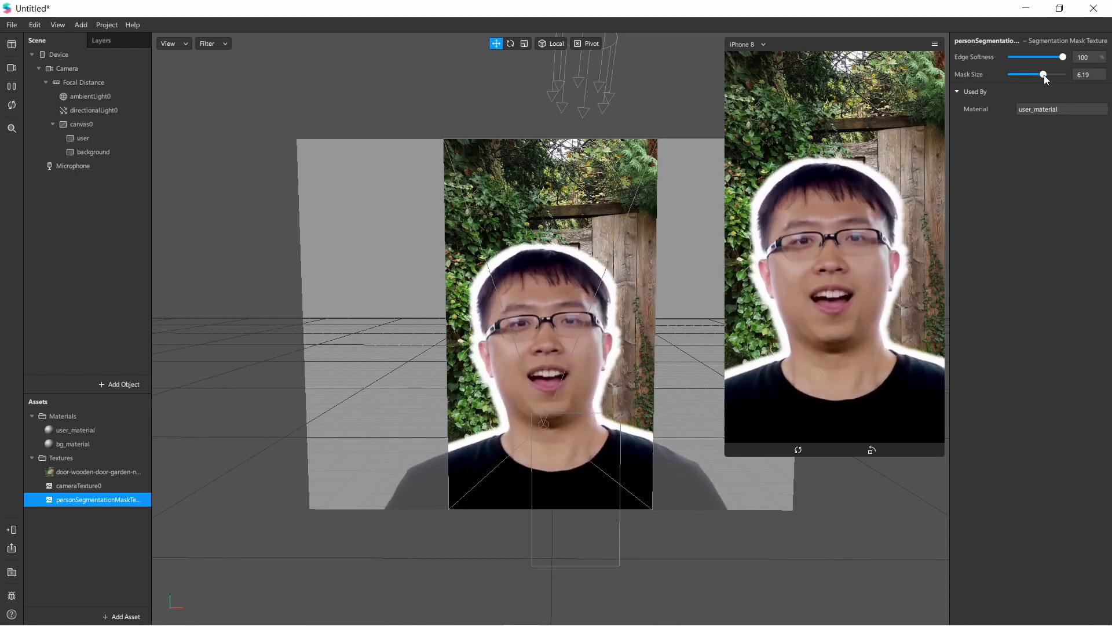
left_click_drag(1043, 75, 1022, 78)
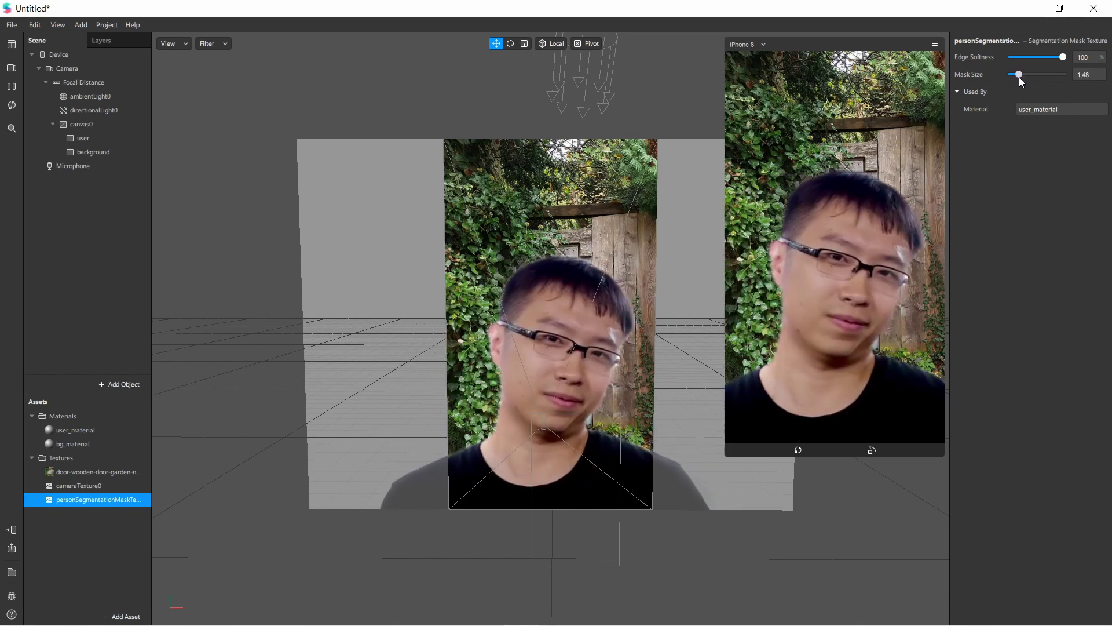
left_click_drag(1021, 78, 1023, 78)
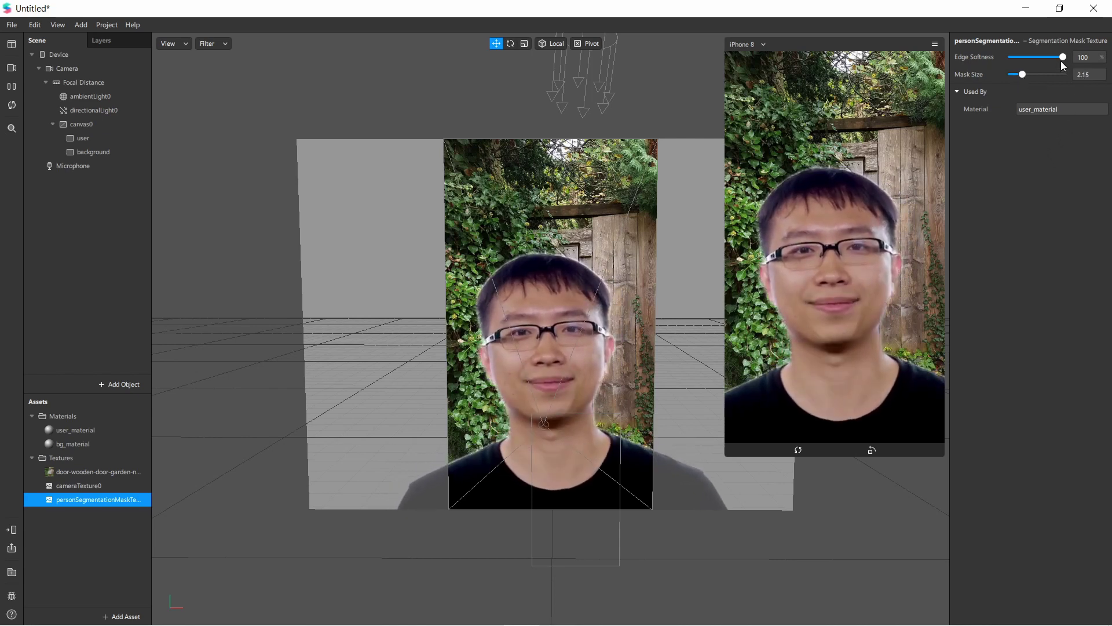
mouse_move(1062, 57)
left_mouse_down()
mouse_move(1013, 57)
mouse_move(1065, 56)
left_mouse_up()
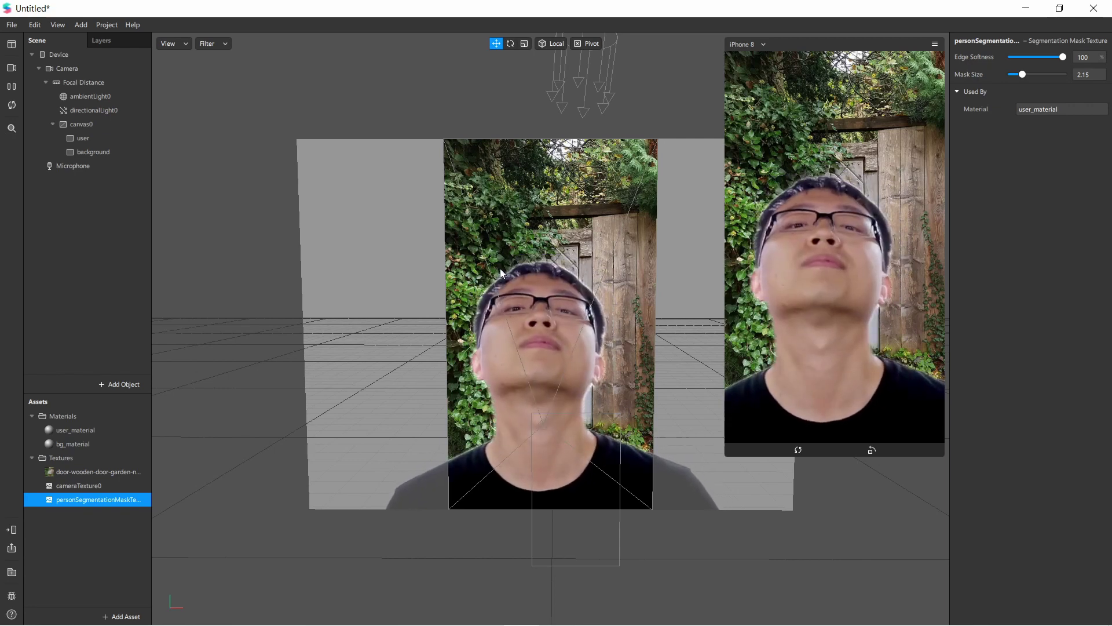
scroll(500, 269, "down", 1)
scroll(501, 269, "up", 3)
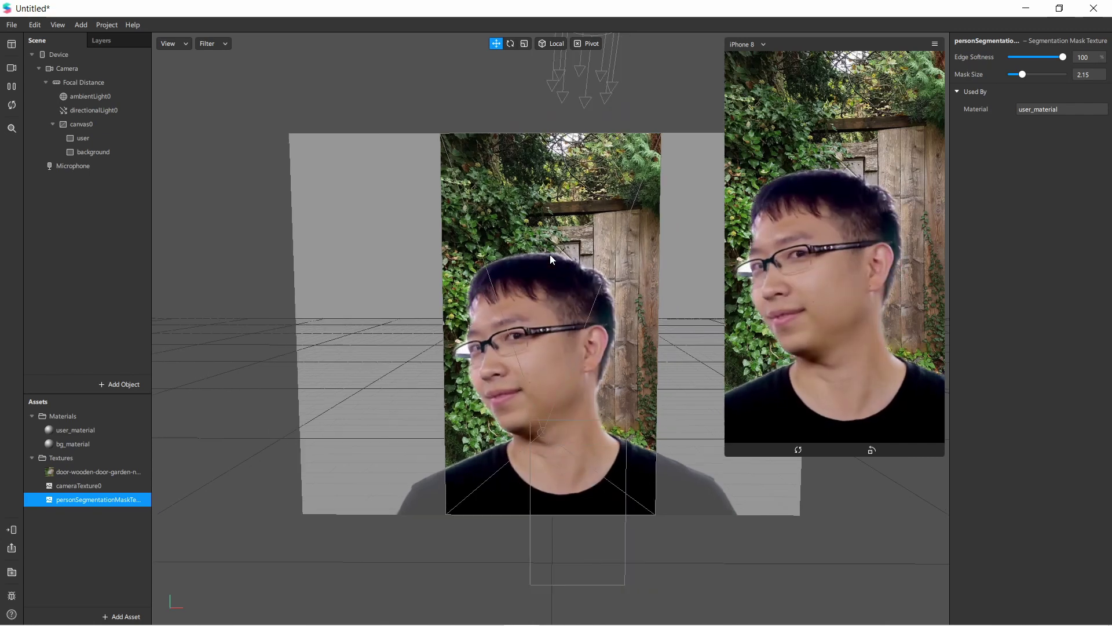
scroll(551, 255, "down", 2)
scroll(550, 254, "up", 1)
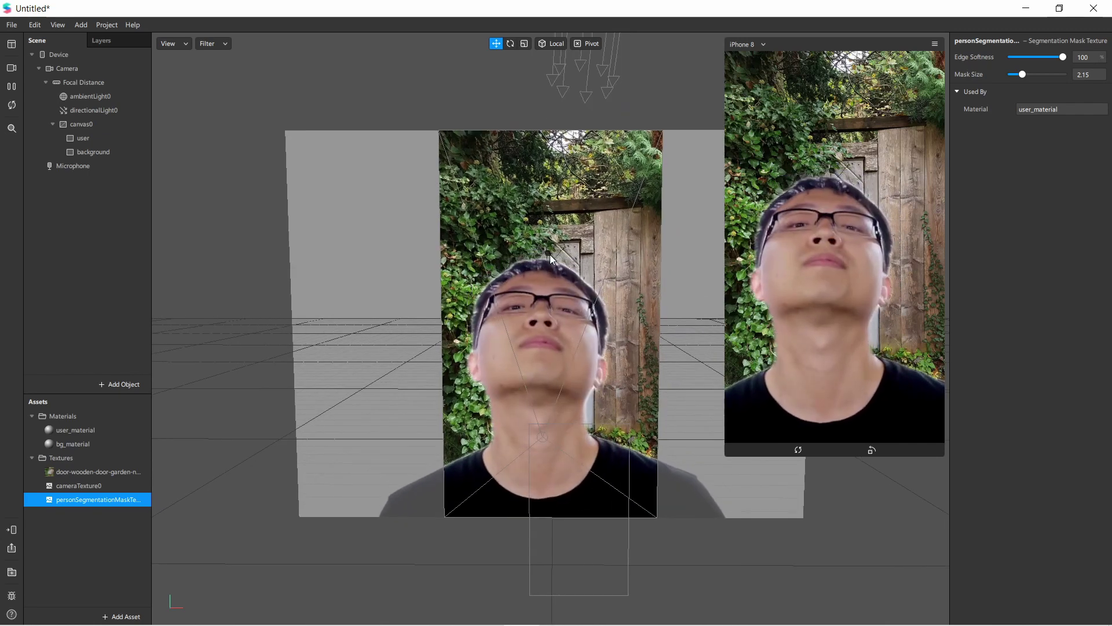